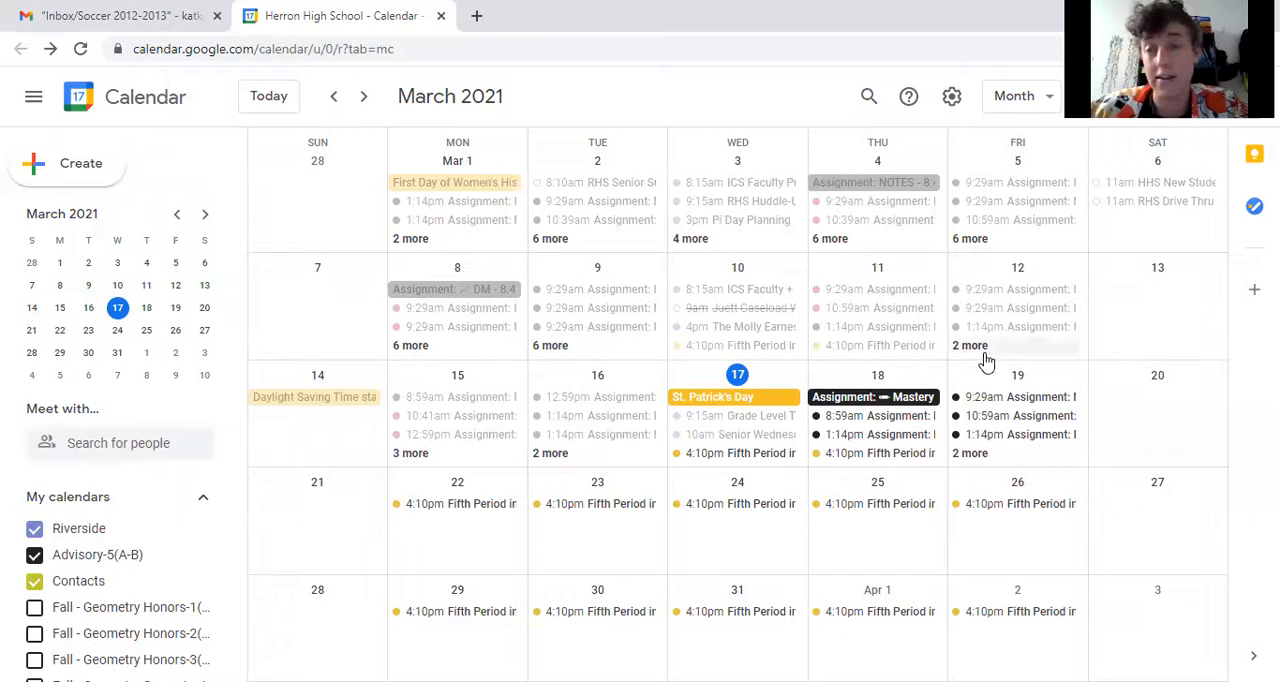
- Create a new event with the full set of options and title it "Planning for Geometry!"
click(70, 174)
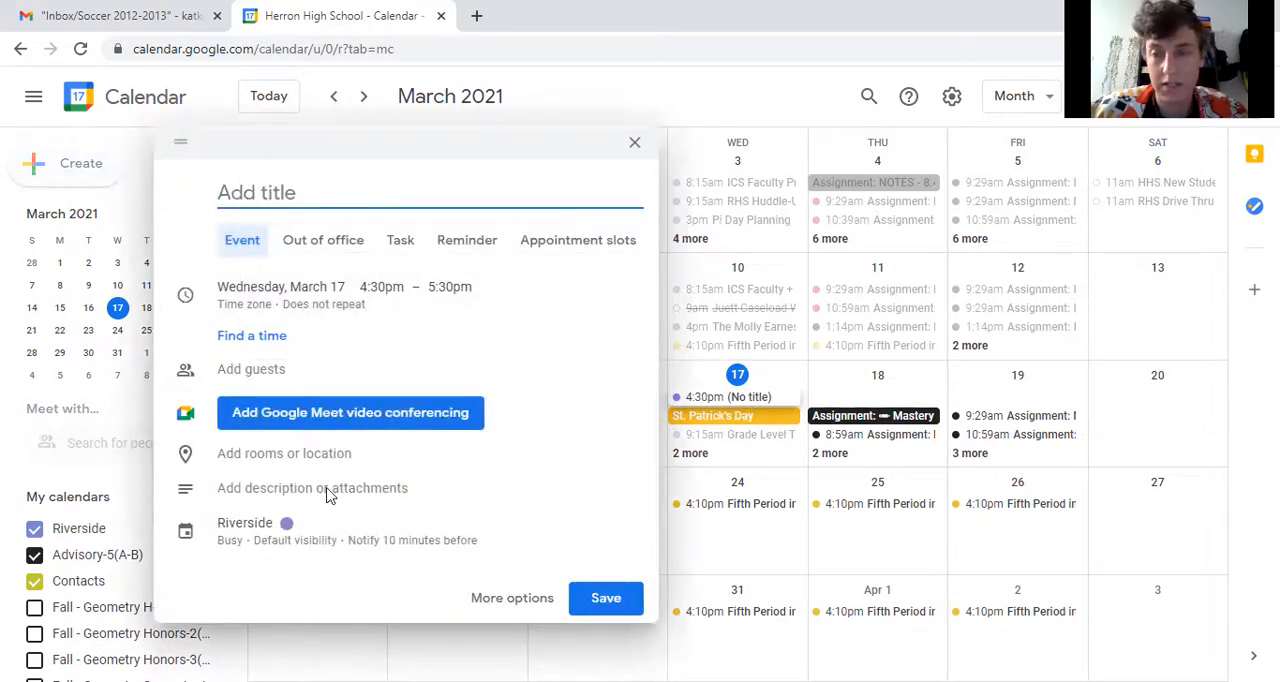
click(512, 598)
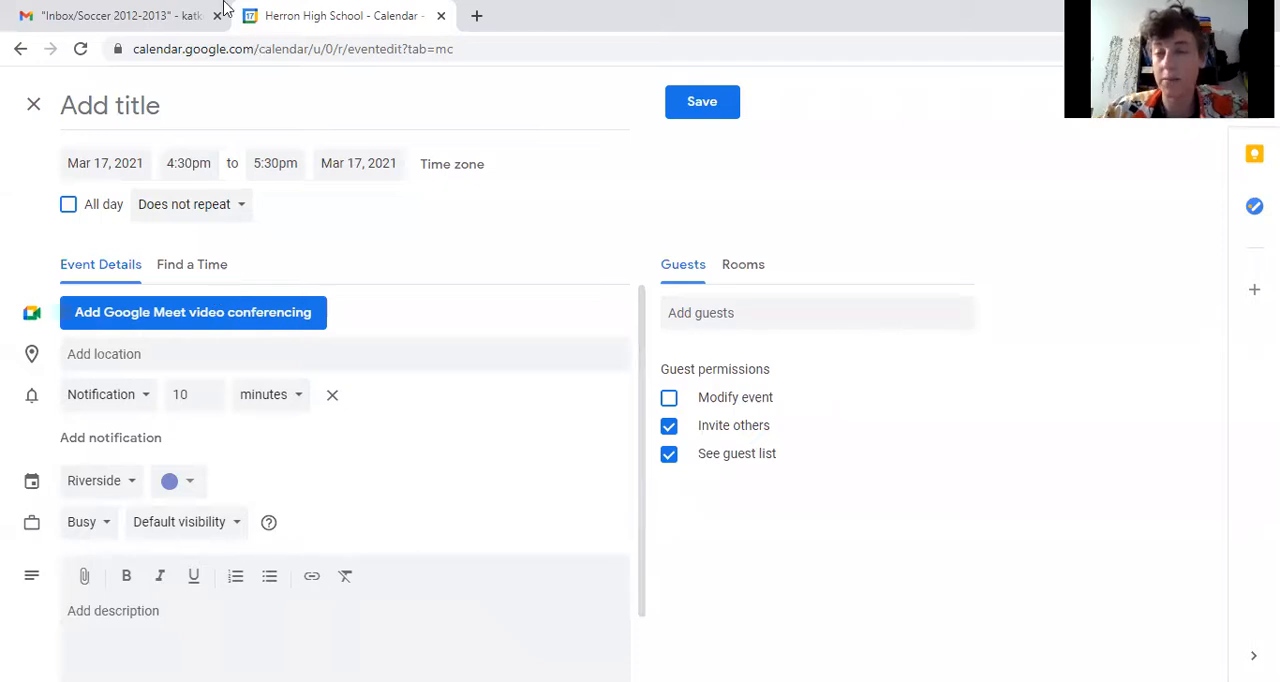
click(200, 112)
text(PLannin)
key(BackSpace)
key(BackSpace)
key(BackSpace)
key(BackSpace)
key(BackSpace)
text(annign)
key(BackSpace)
key(BackSpace)
key(BackSpace)
text(ng for Geometry!)
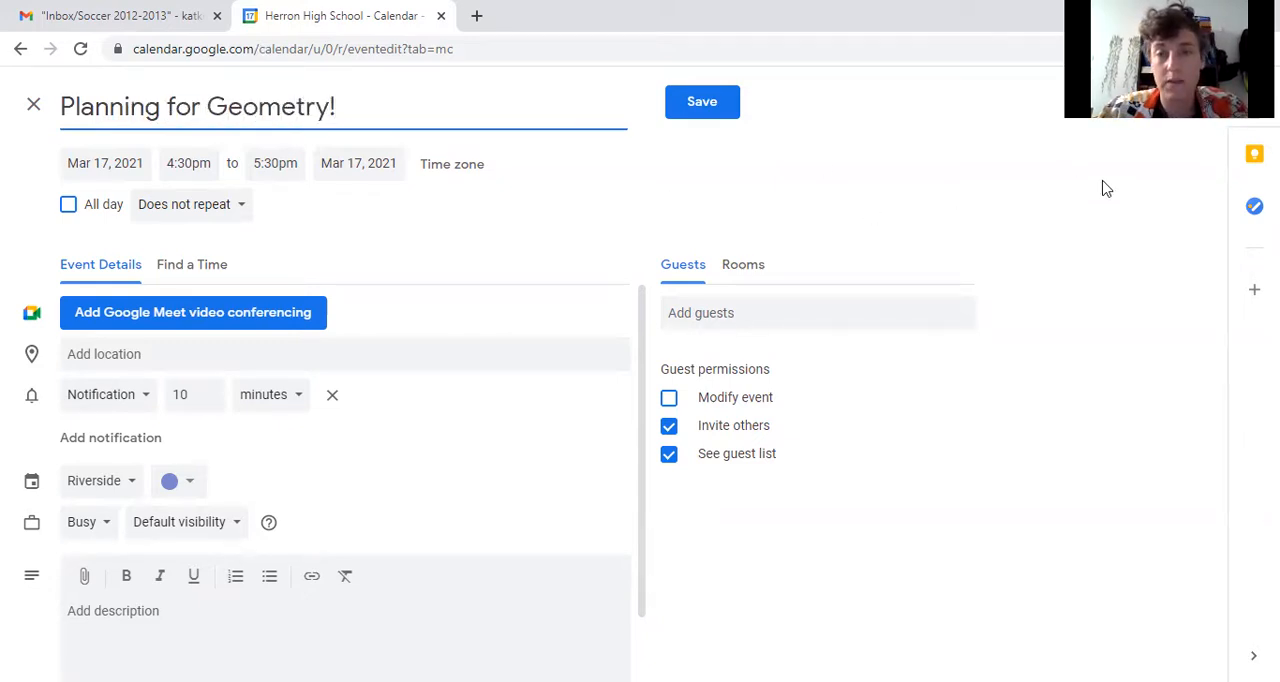
- Add a colleague as a guest of the event by searching for their e-mail name and choosing the suggested contact
click(703, 318)
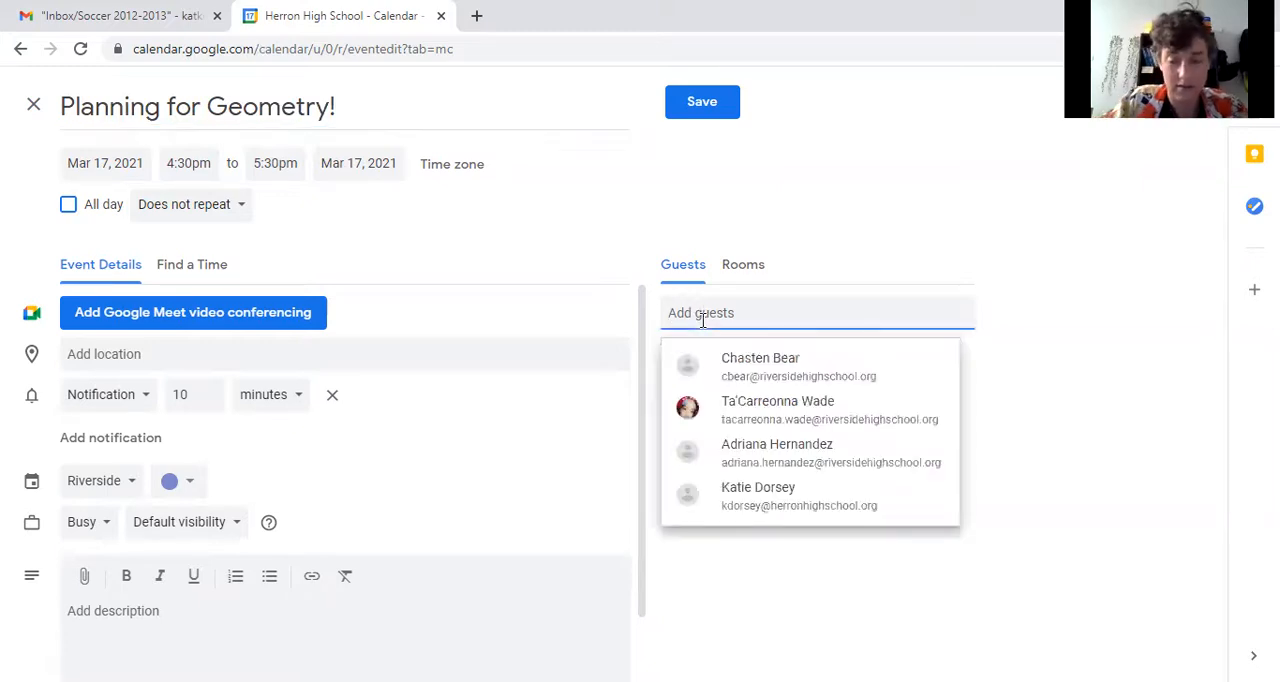
text(jnort)
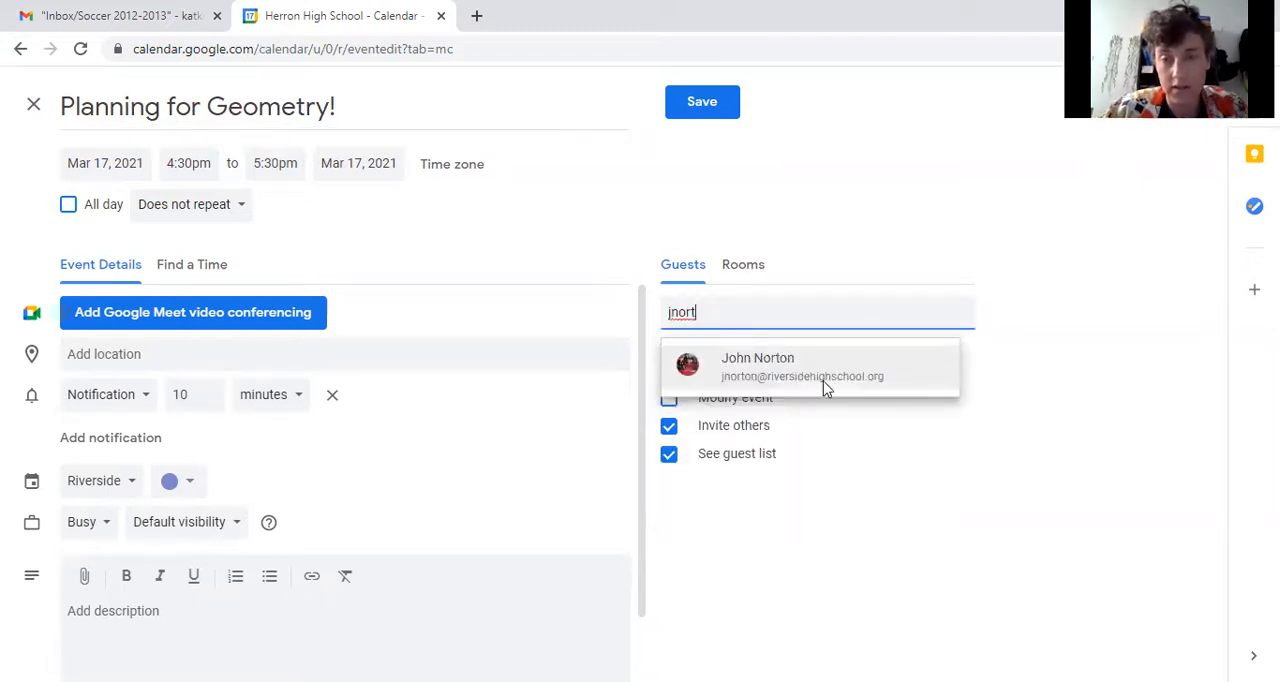
click(823, 381)
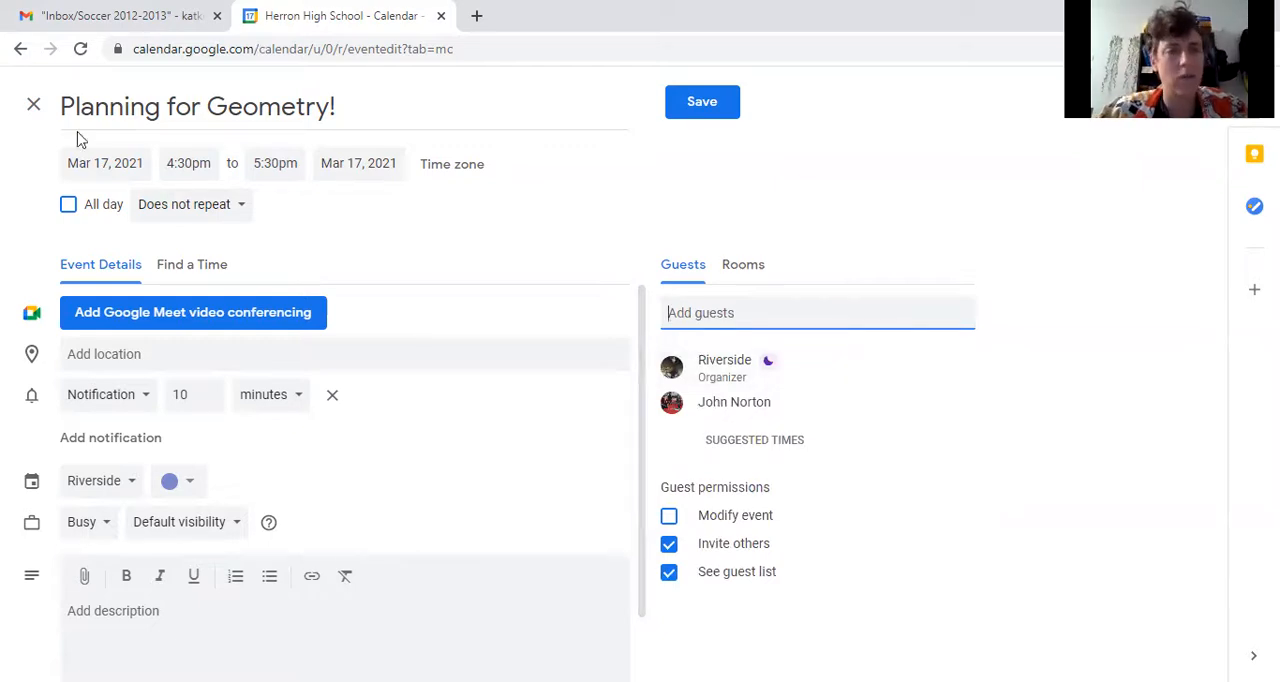
- Set the event's date to Mar 18, 2021 and its start time to 4:15pm
click(88, 165)
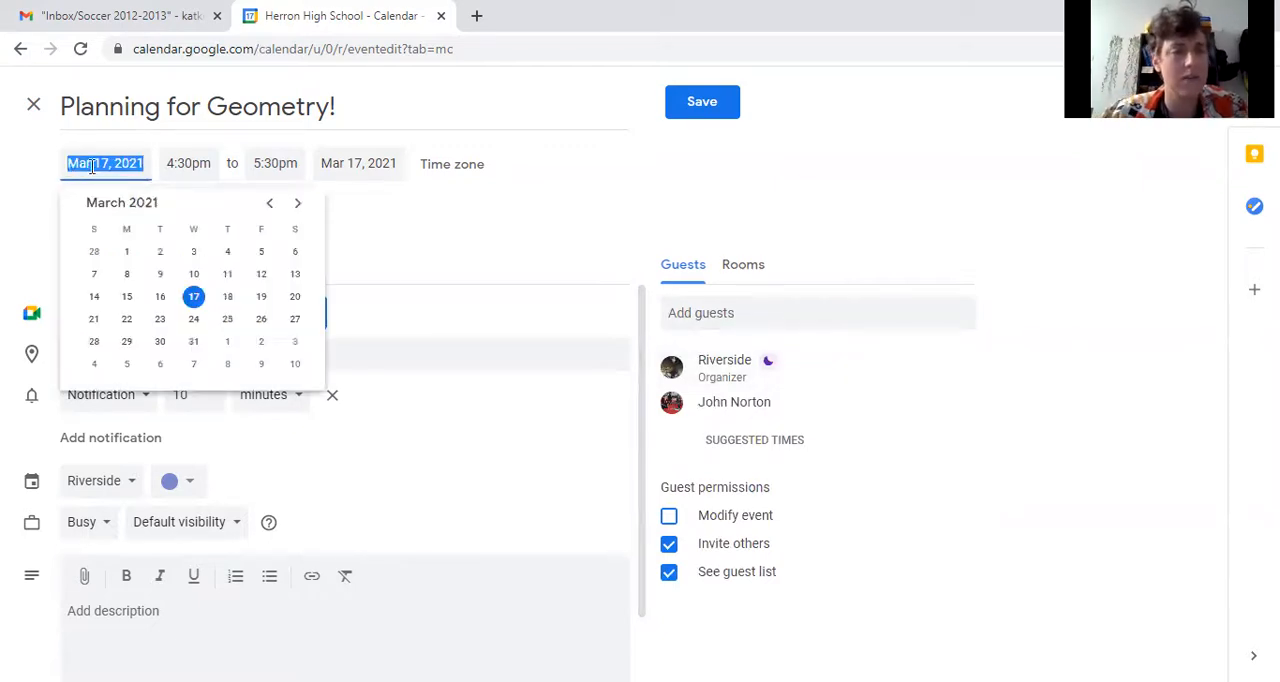
click(228, 297)
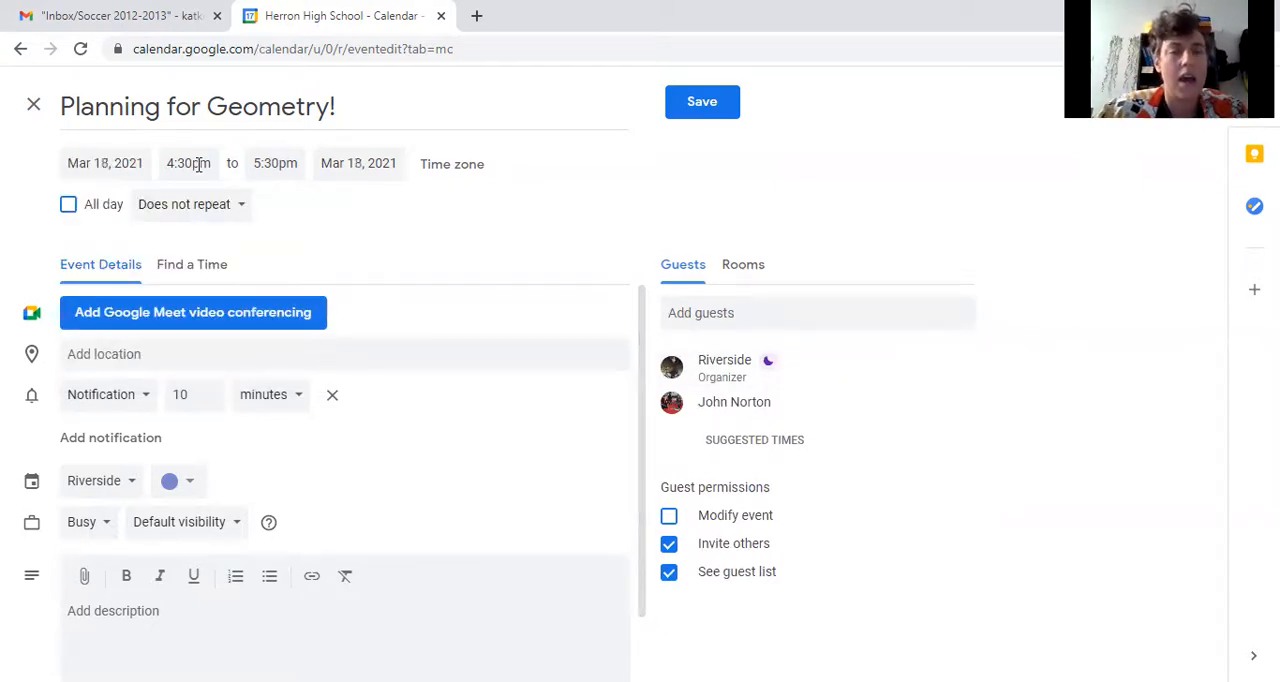
click(199, 165)
click(223, 248)
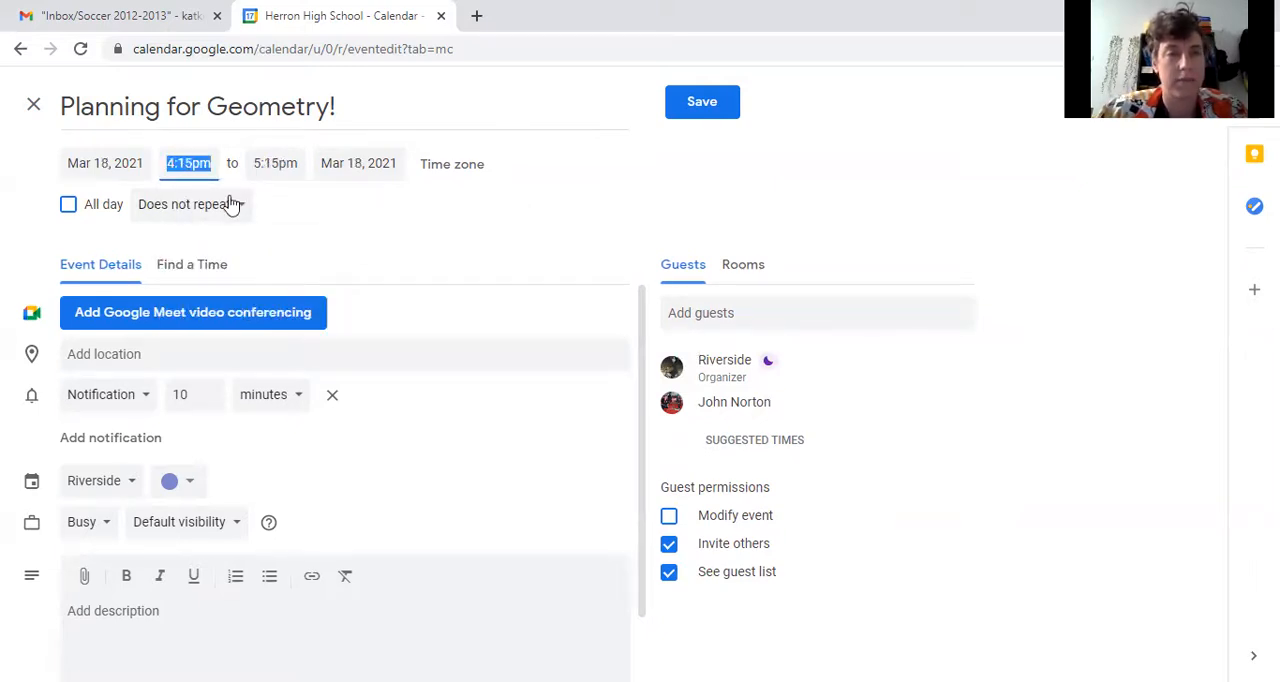
click(546, 241)
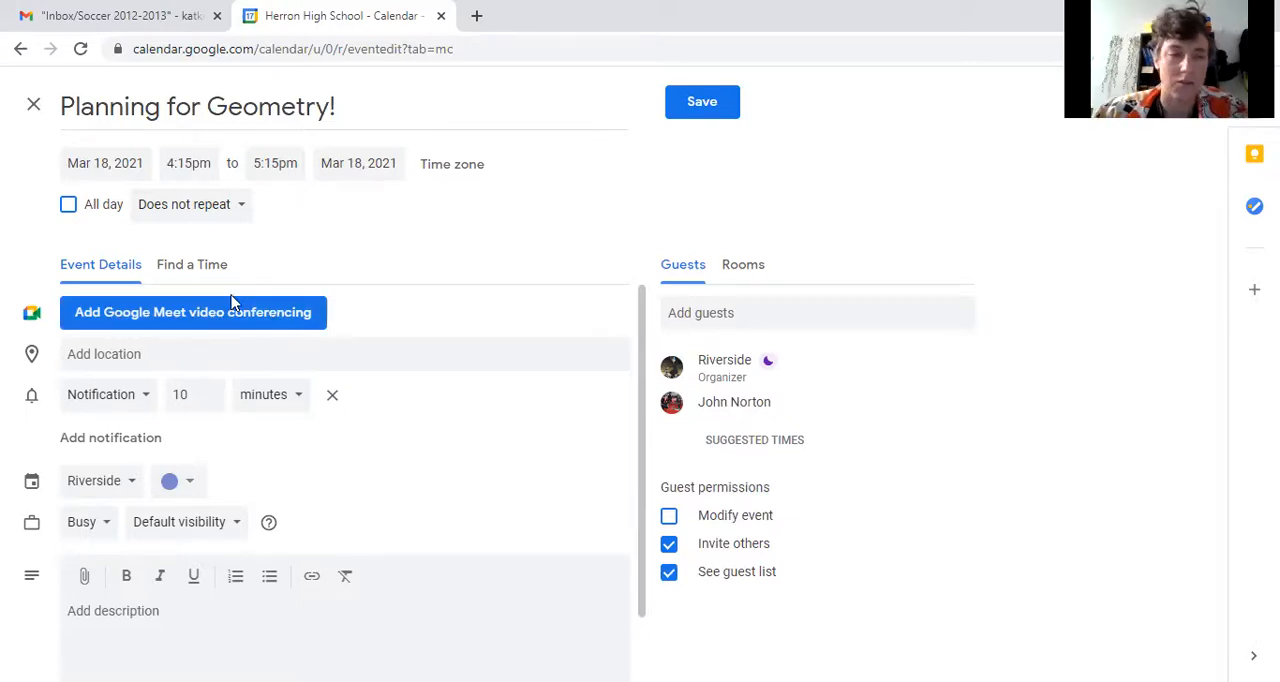
- Add a second notification to the event, set to 1 hour beforehand
click(197, 361)
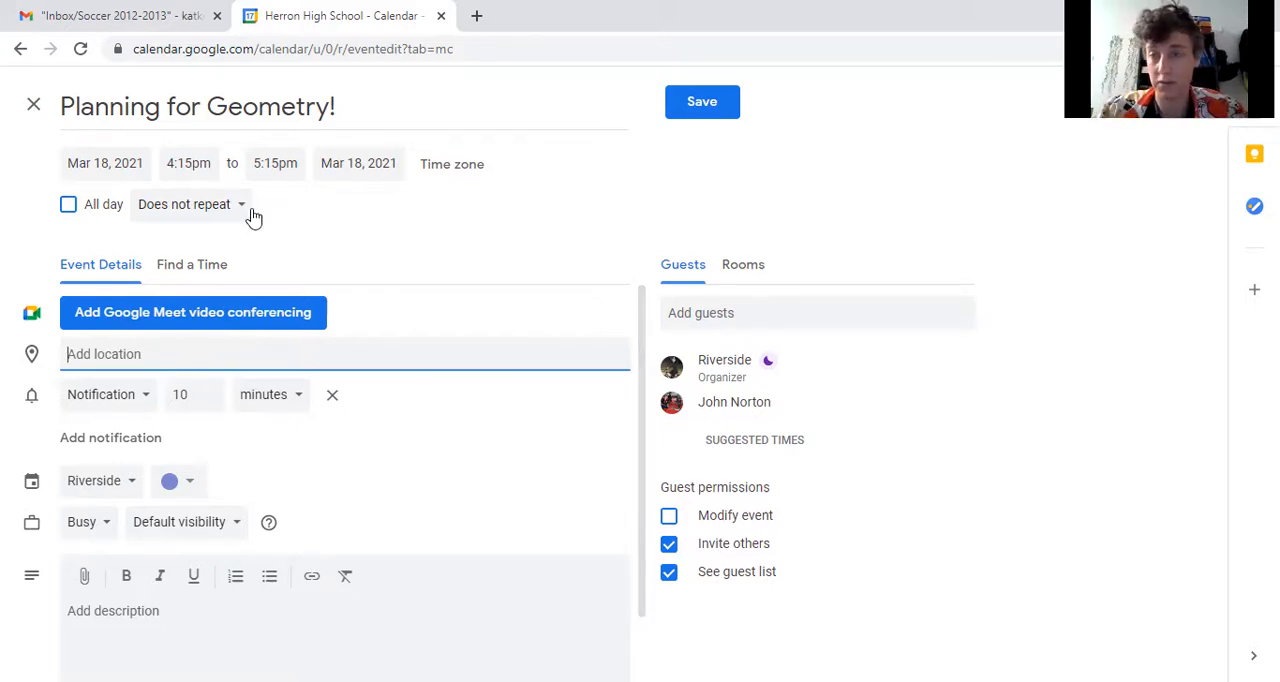
click(114, 402)
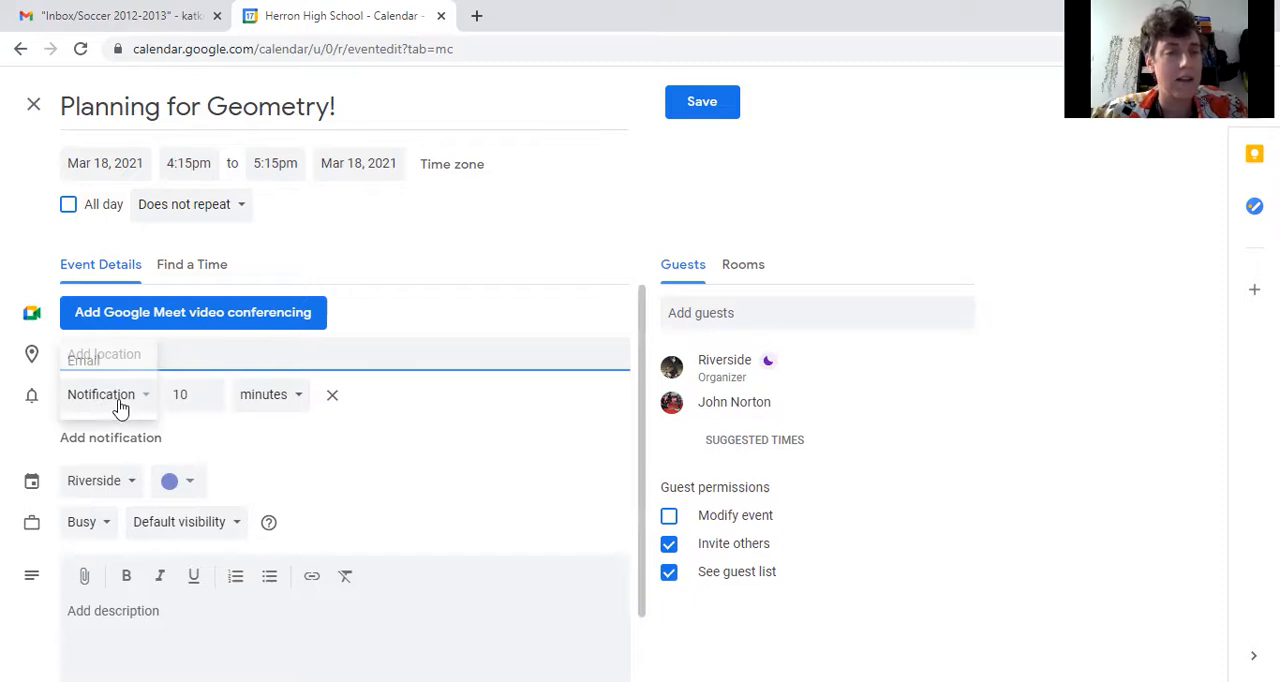
click(122, 410)
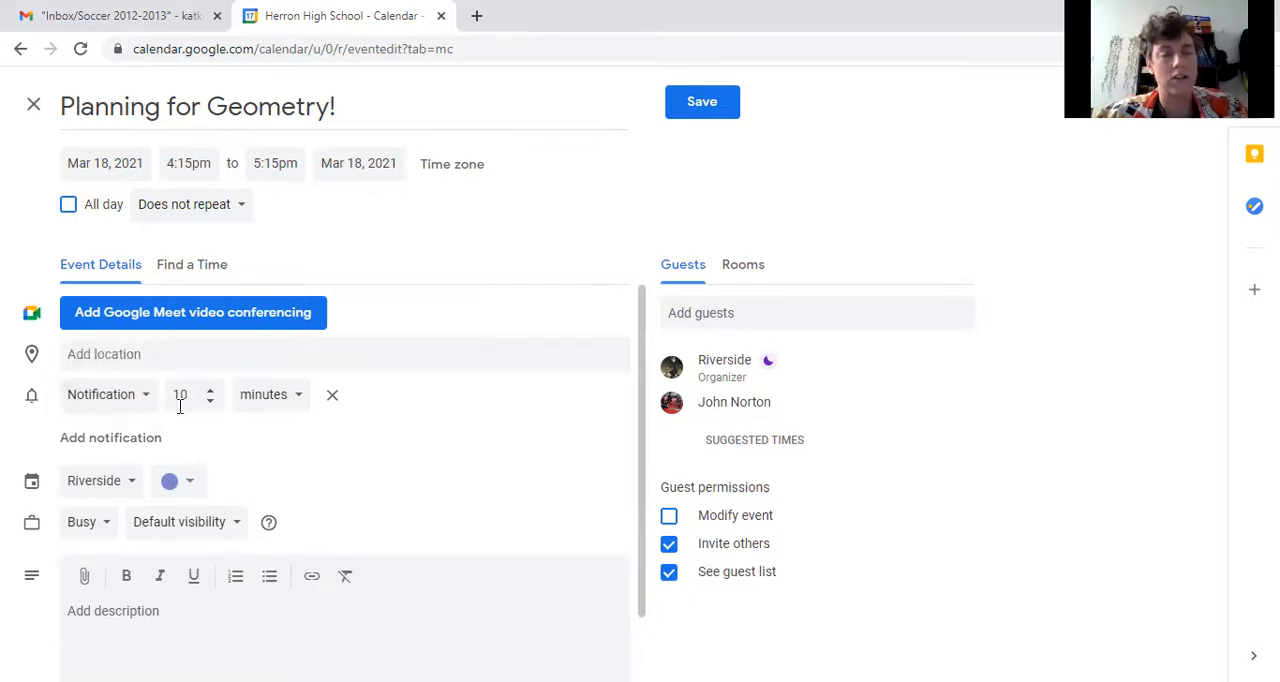
click(92, 440)
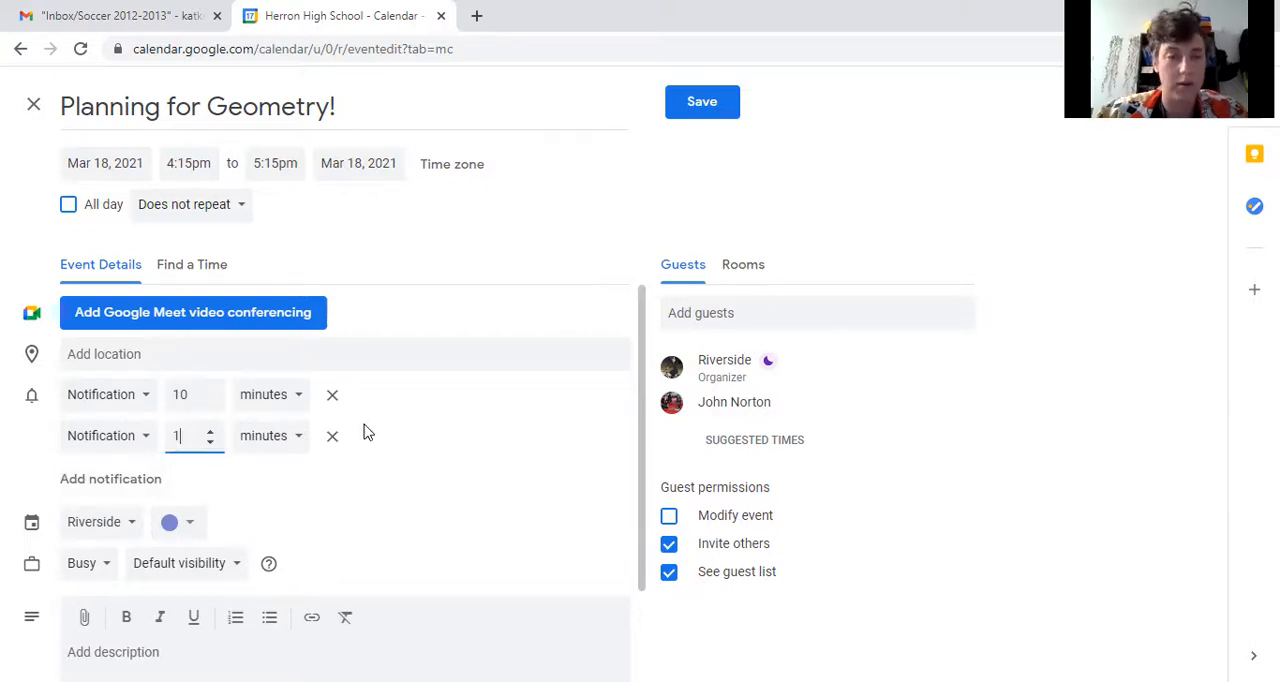
click(299, 440)
click(283, 472)
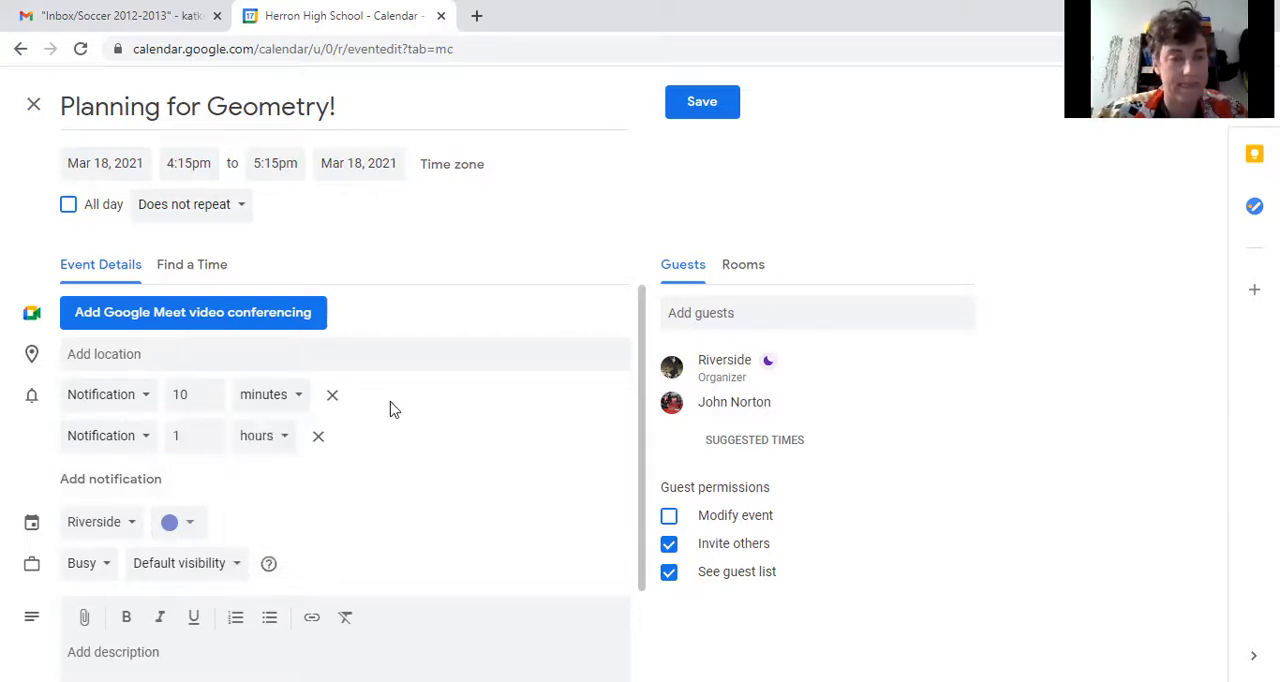
- Assign the event to the ICS Geometry calendar
scroll(370, 420, down, 1)
click(118, 436)
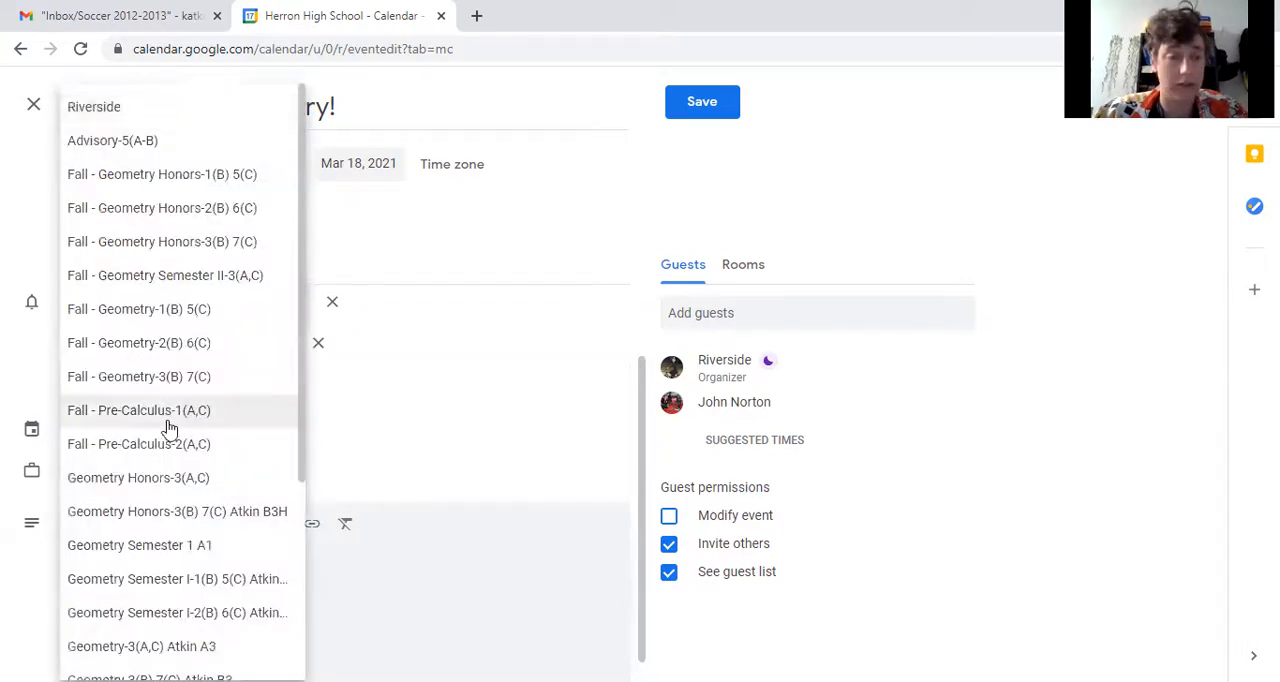
scroll(170, 428, down, 3)
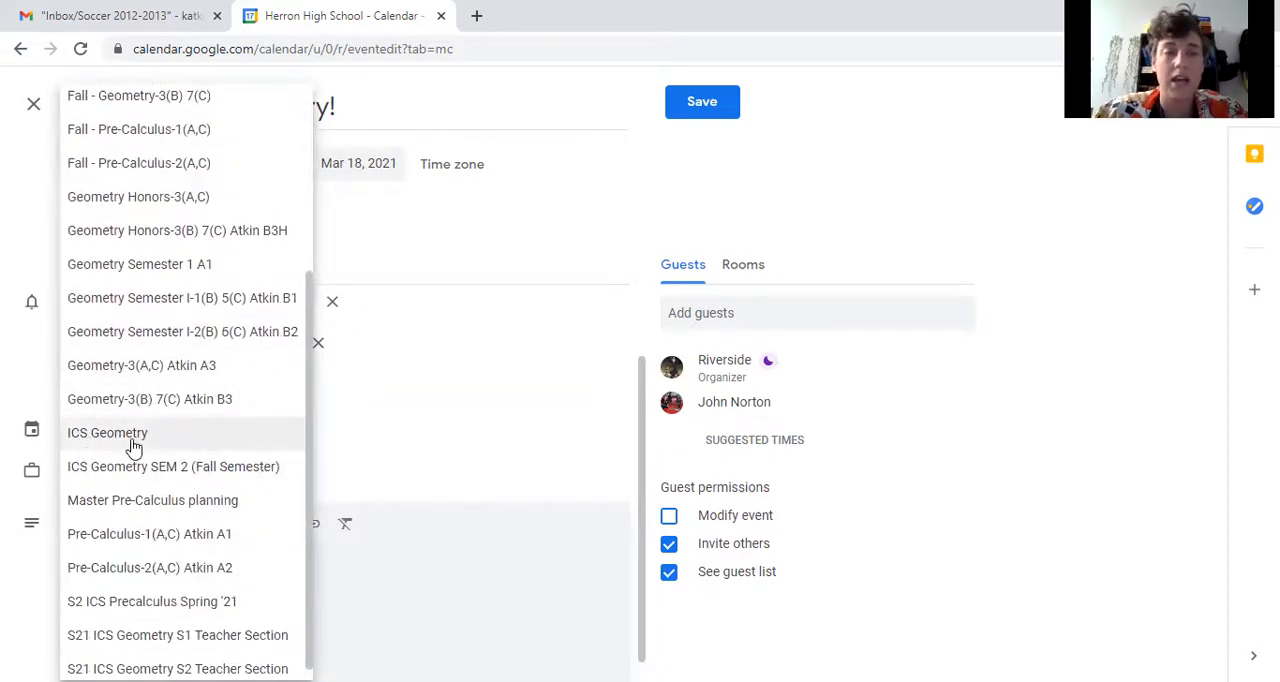
click(134, 446)
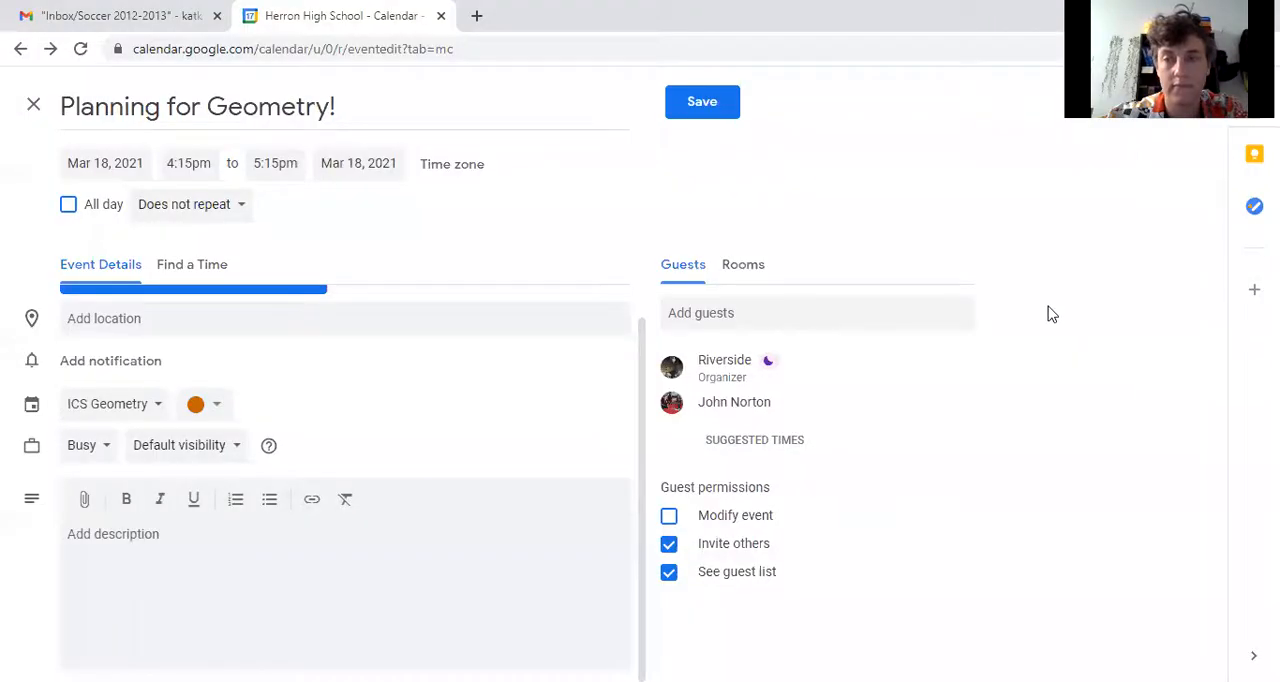
- Save the event with invitation emails sent to the guests, and check the full list of events for Thursday, March 18
click(714, 112)
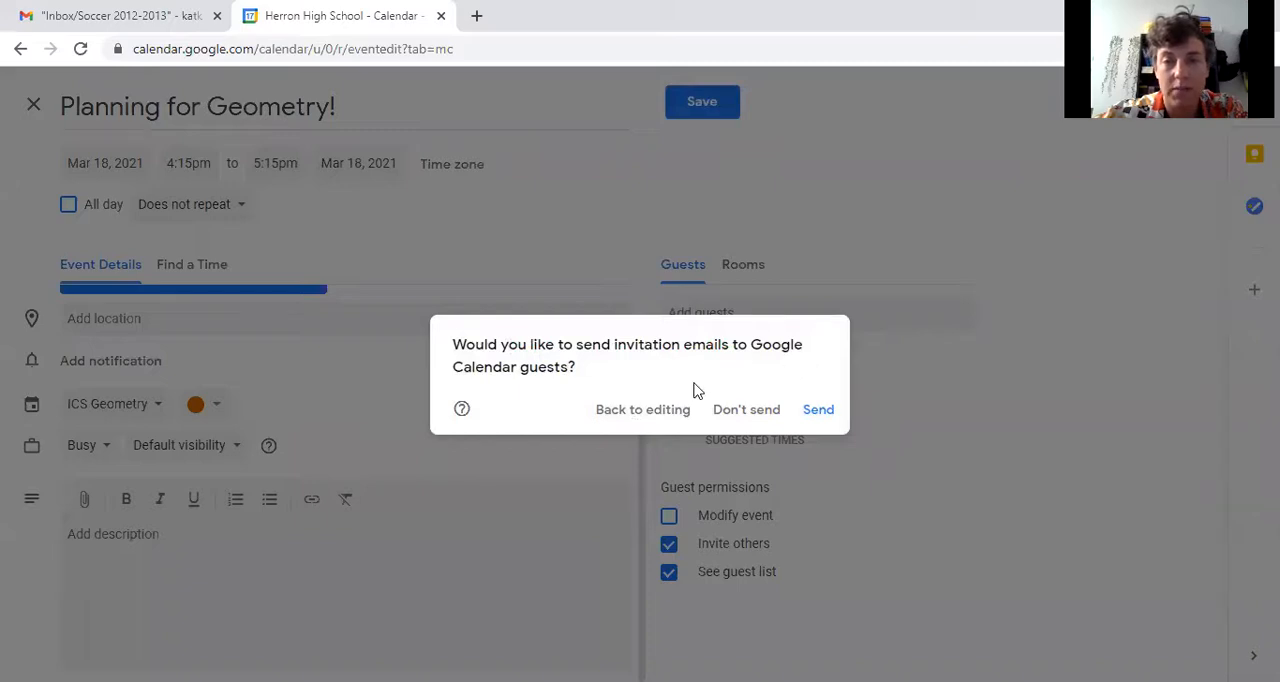
click(818, 412)
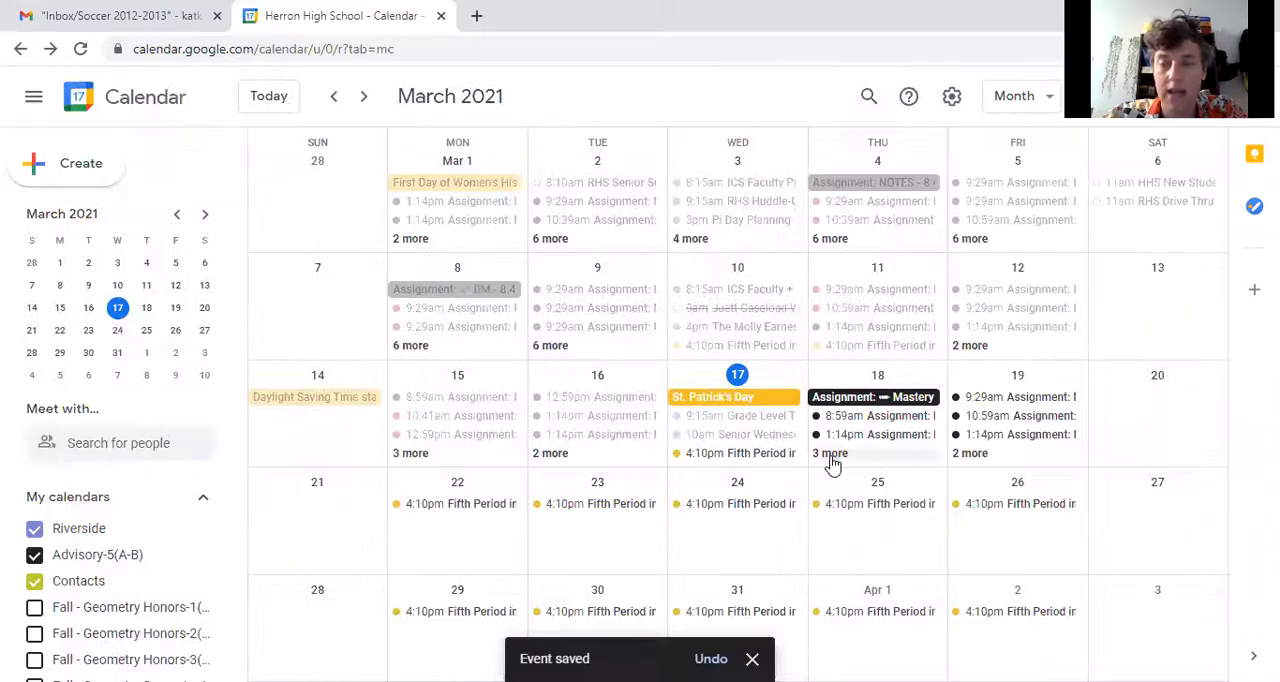
click(834, 455)
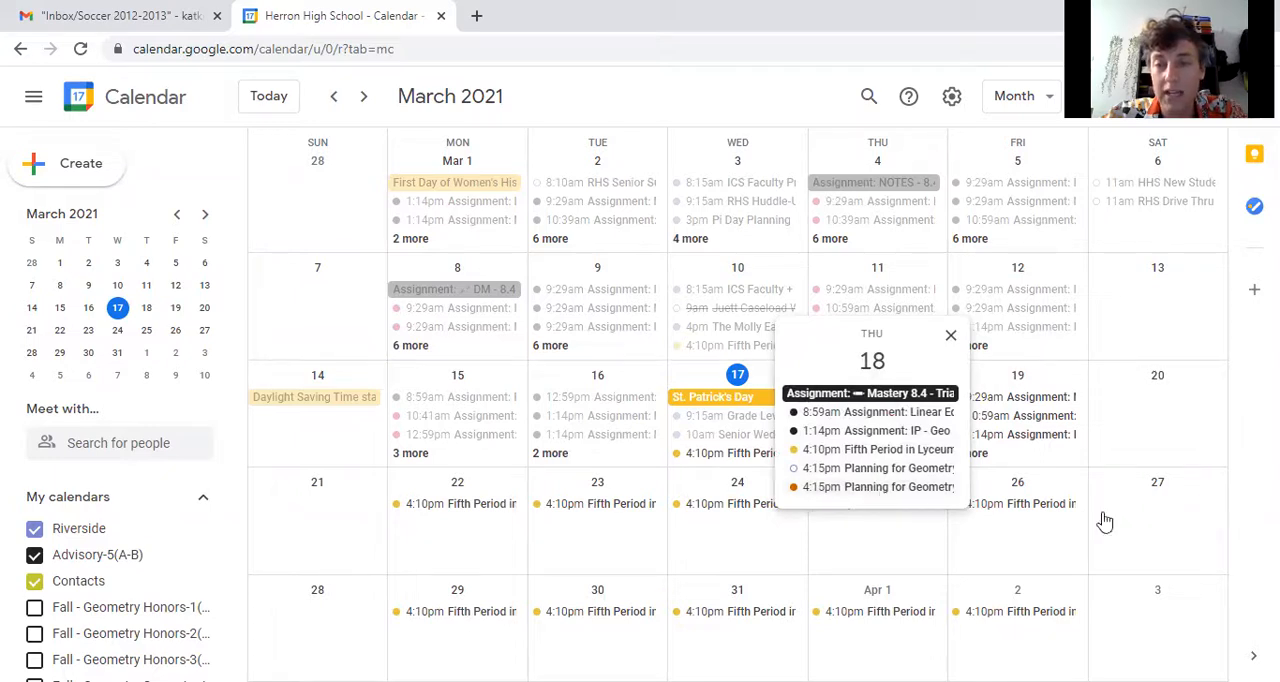
click(1230, 511)
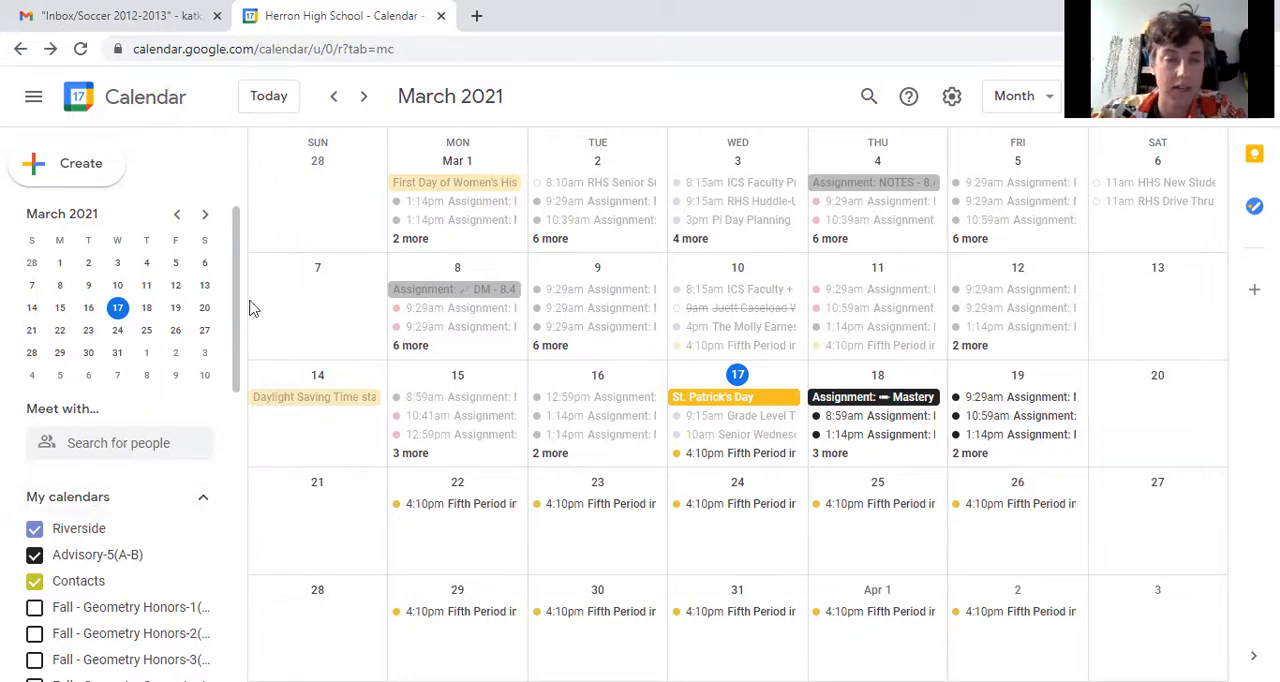
- Create a new calendar named Social
drag(238, 357, 209, 652)
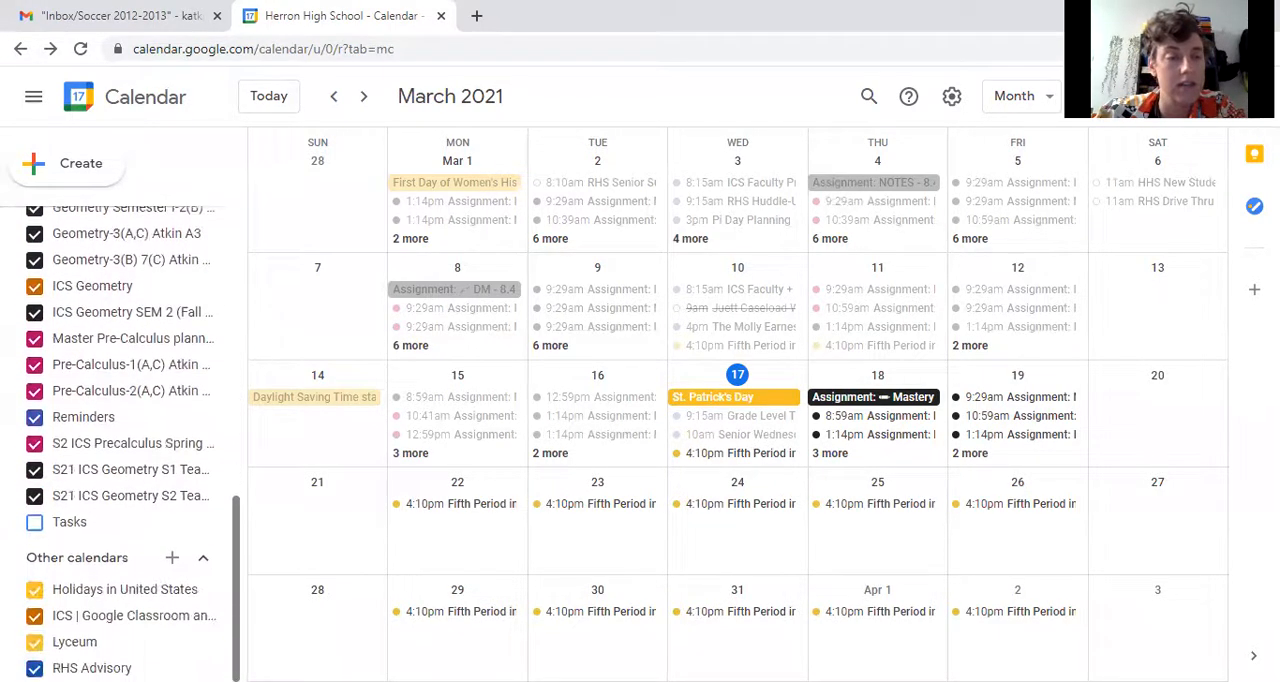
click(172, 561)
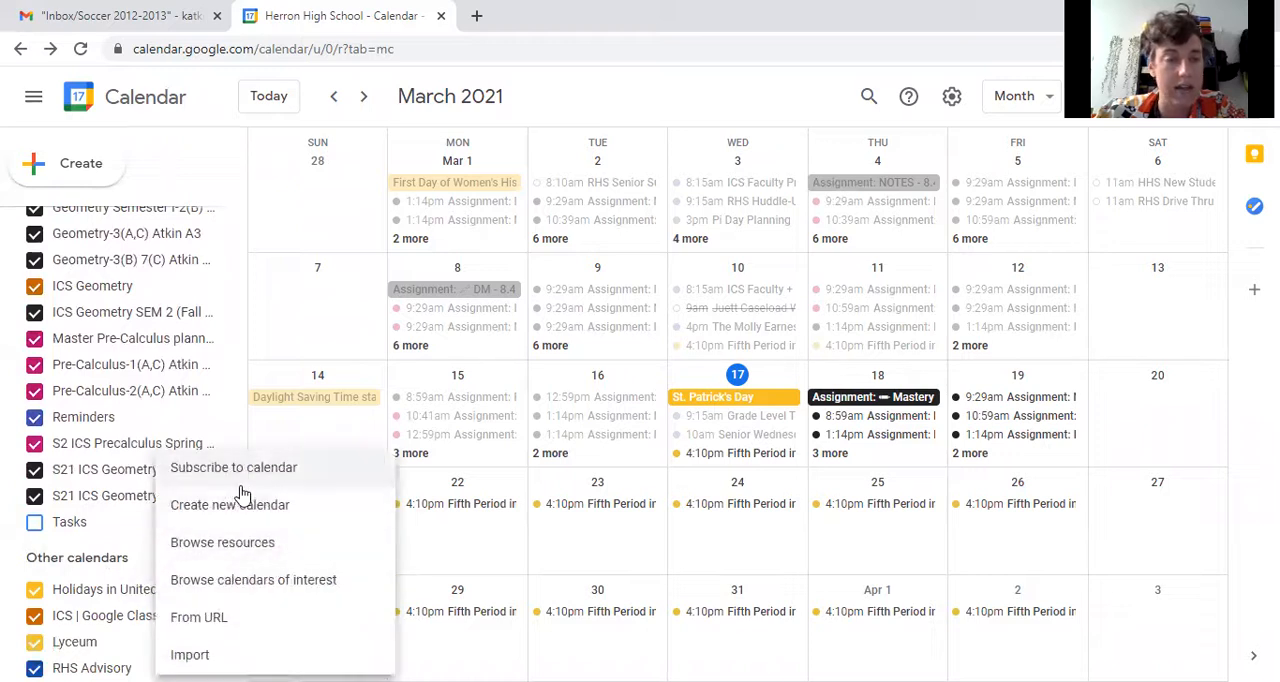
click(250, 518)
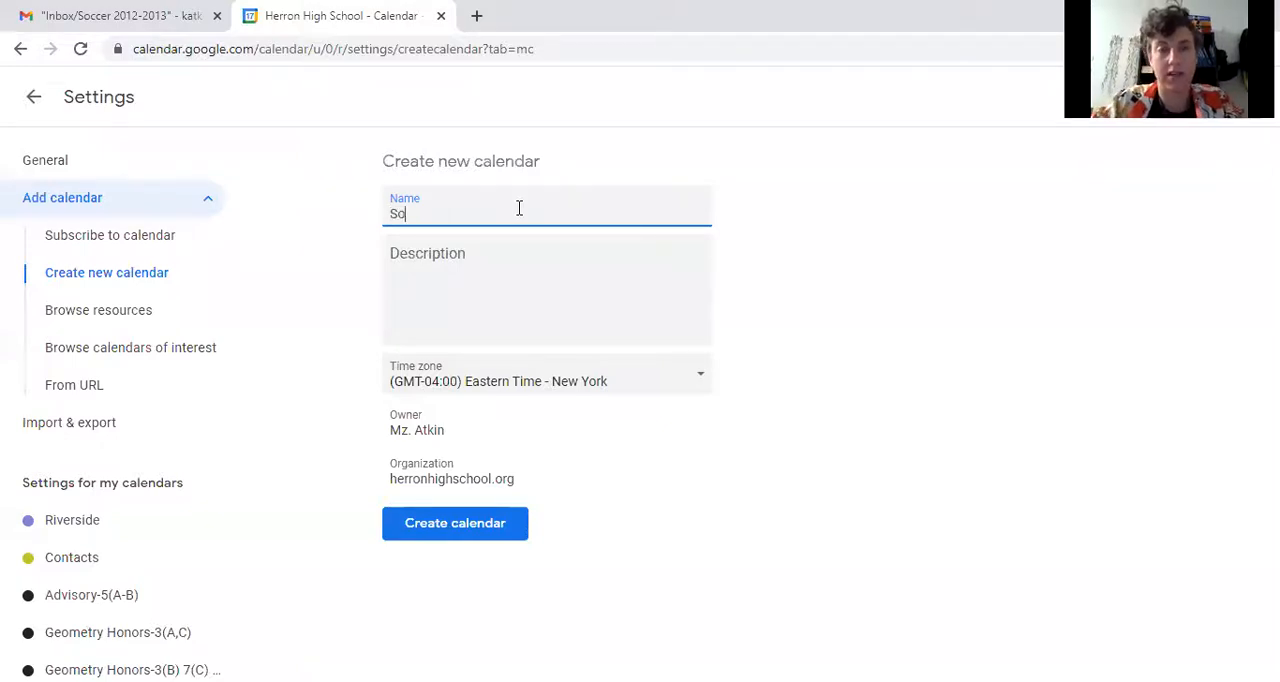
click(424, 518)
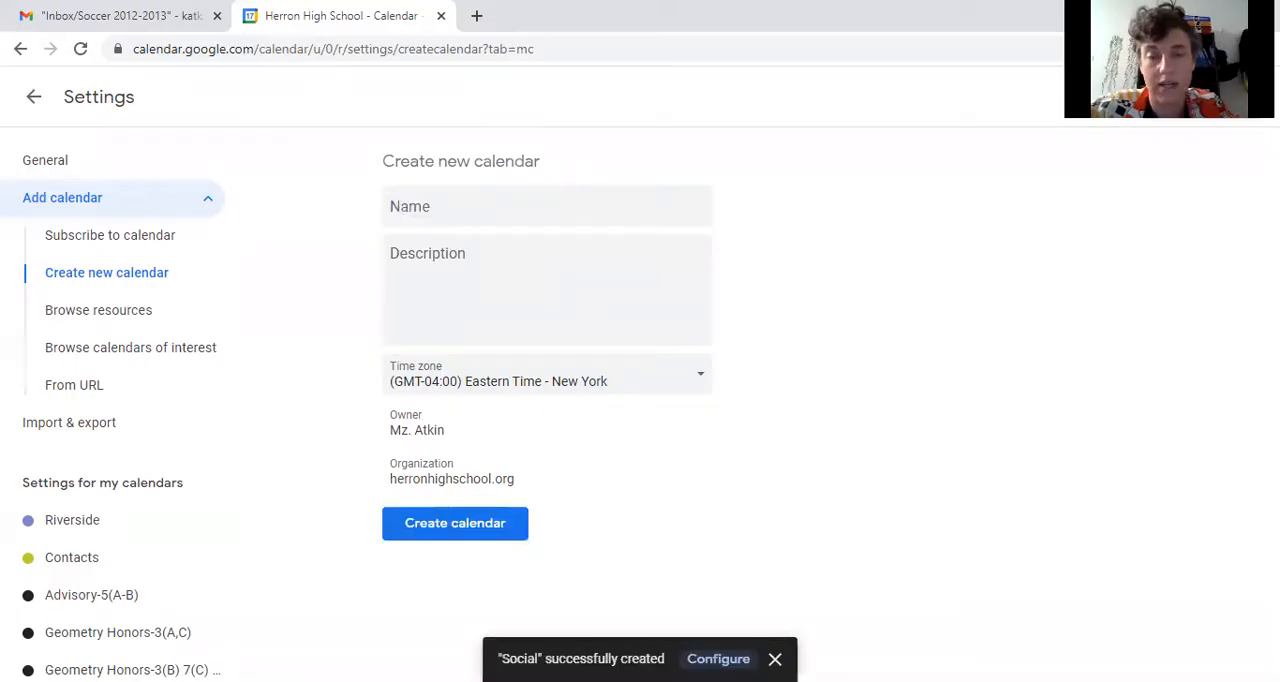
- In the Social calendar's settings, turn off availability for Herron High School and review the sharing, notification and integration options
click(718, 659)
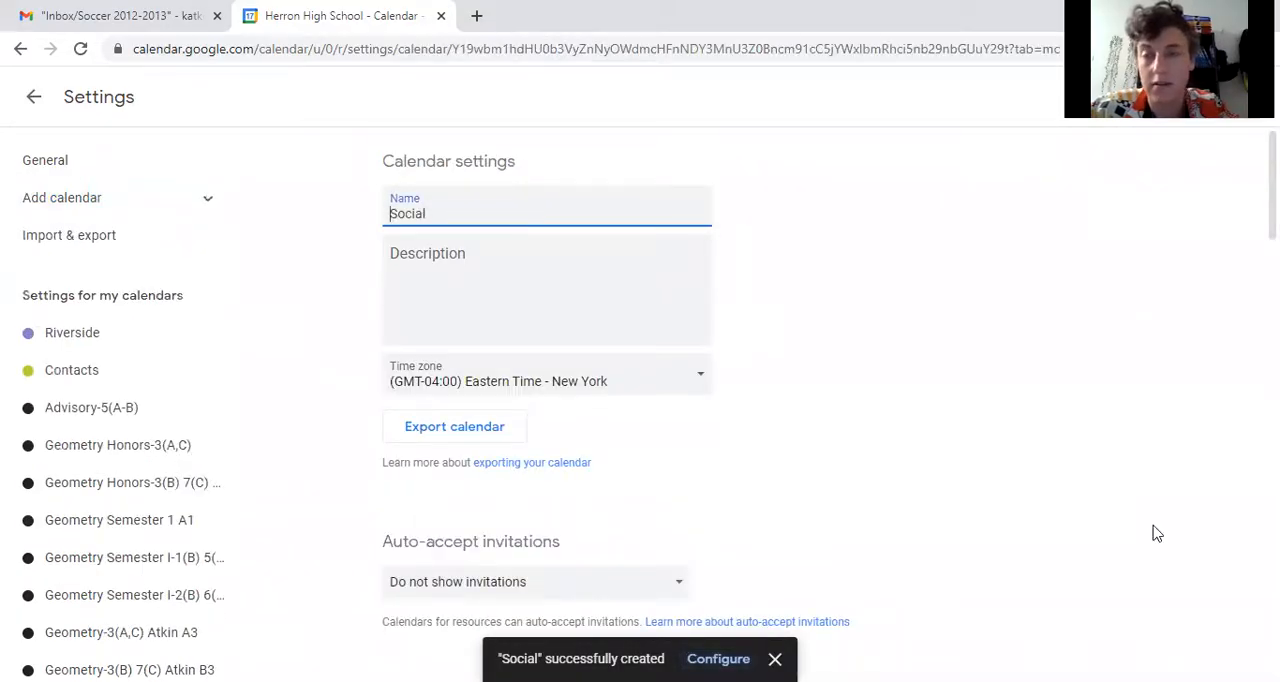
scroll(862, 262, down, 5)
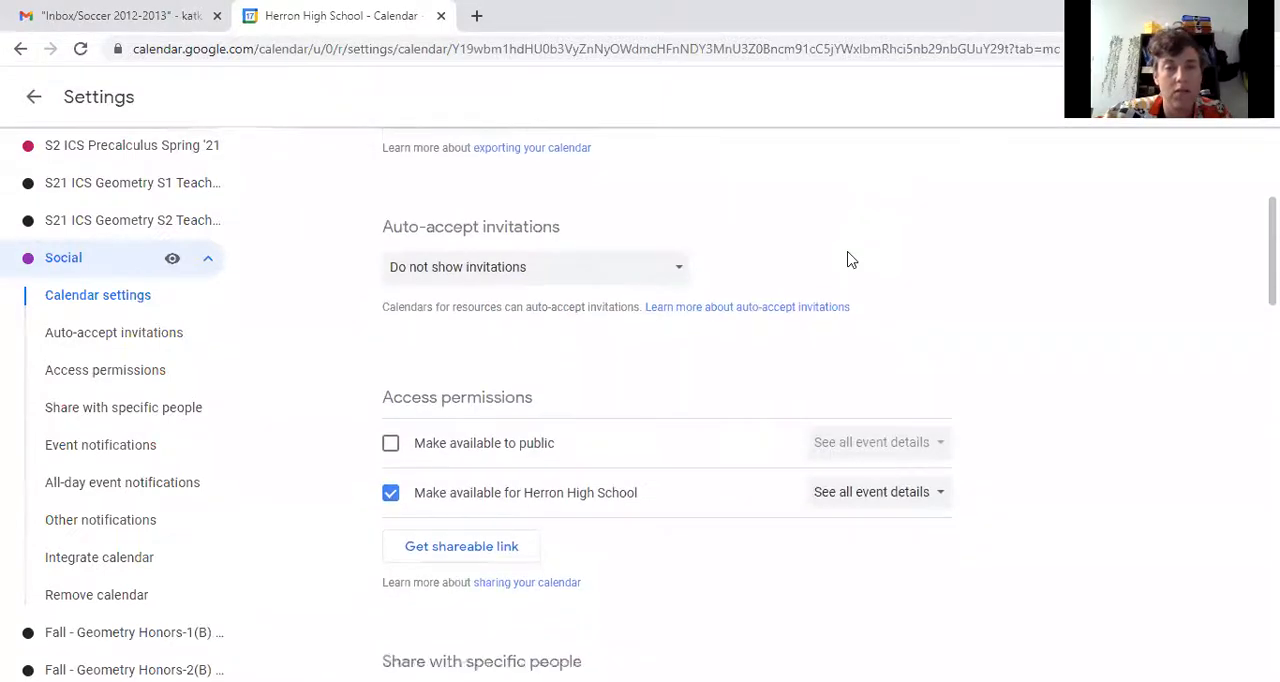
click(391, 341)
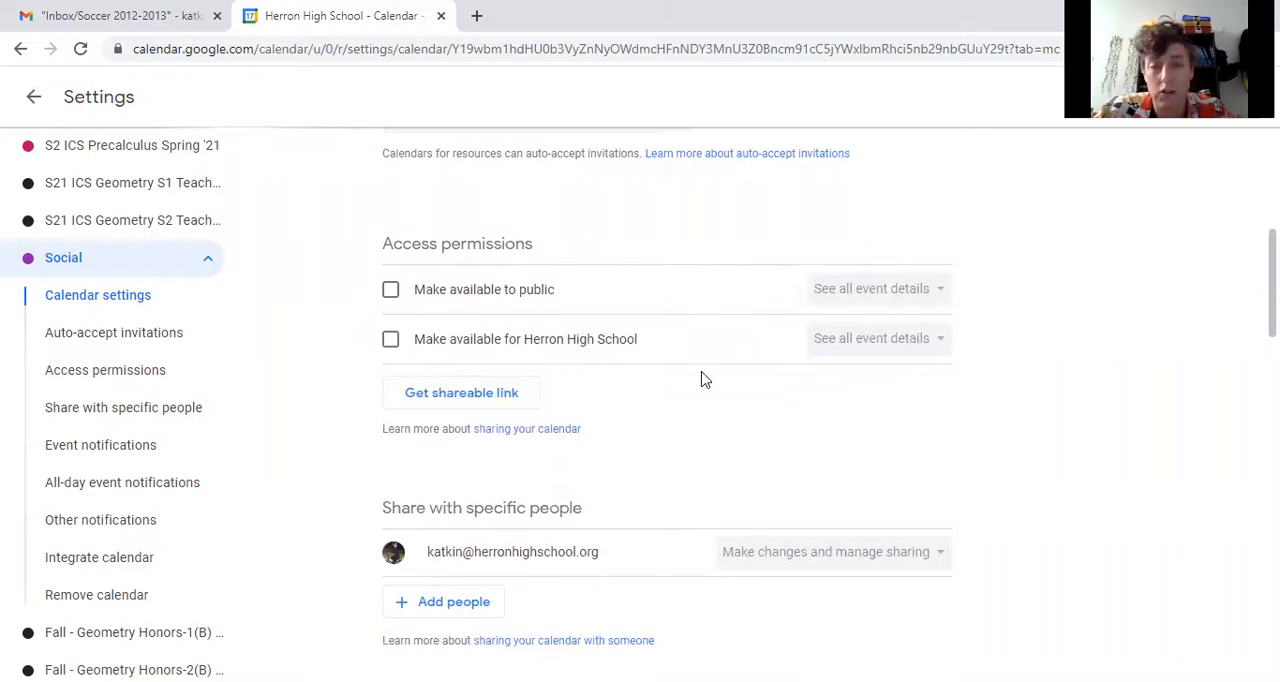
scroll(700, 360, down, 4)
scroll(700, 358, up, 1)
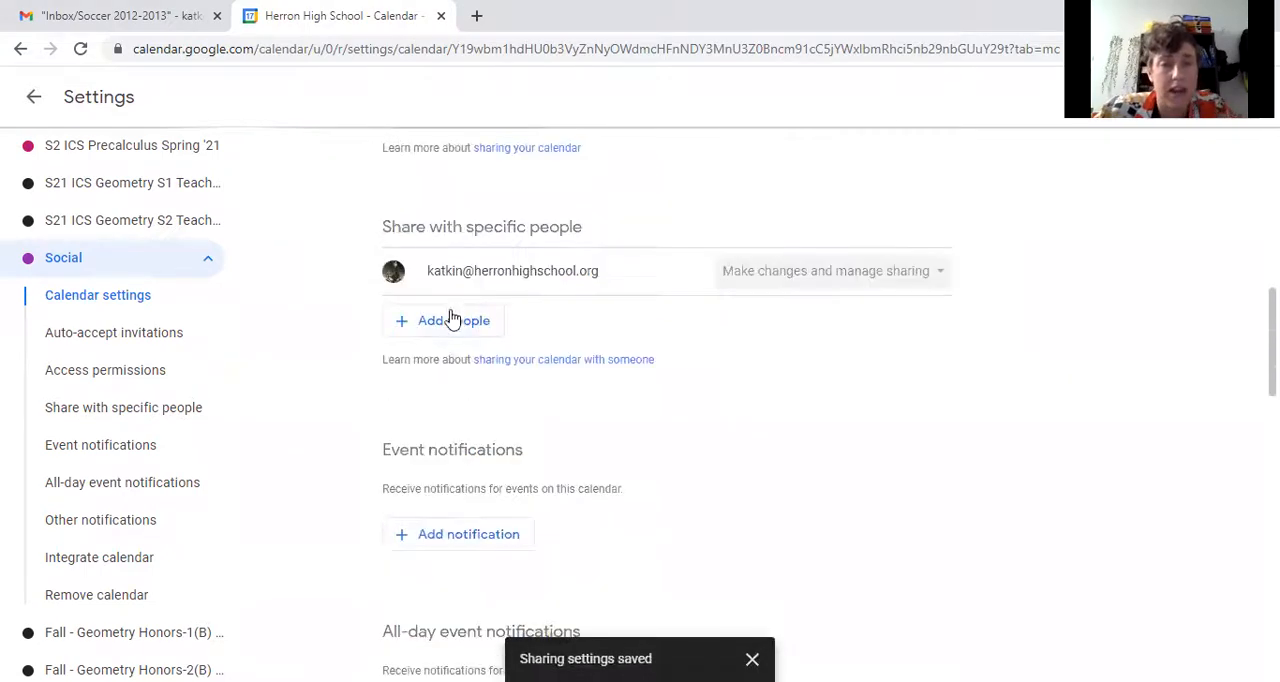
scroll(671, 329, down, 5)
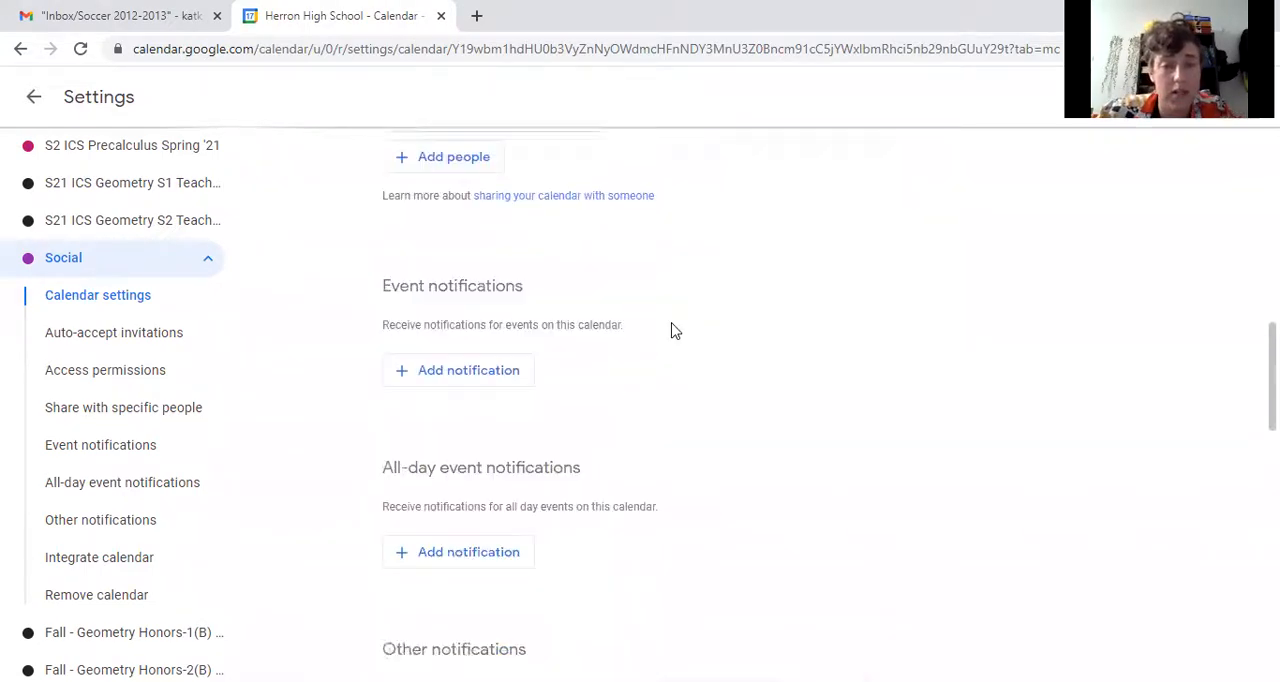
scroll(652, 288, down, 8)
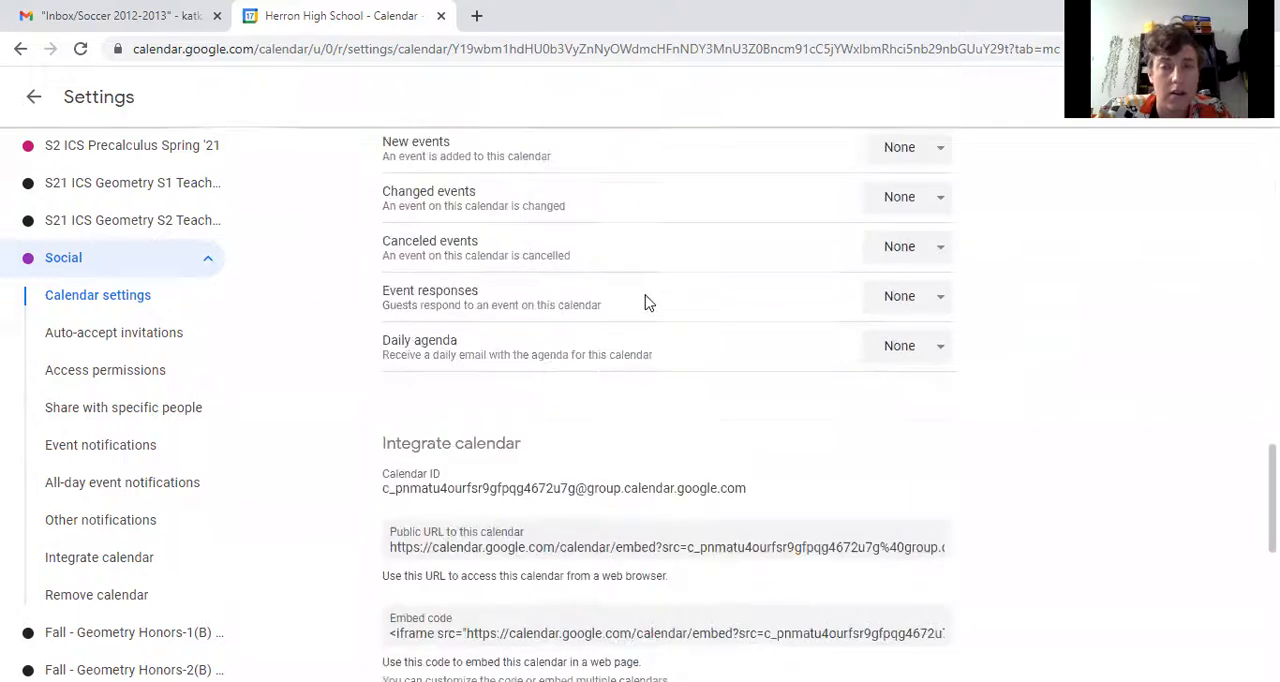
scroll(700, 250, down, 1)
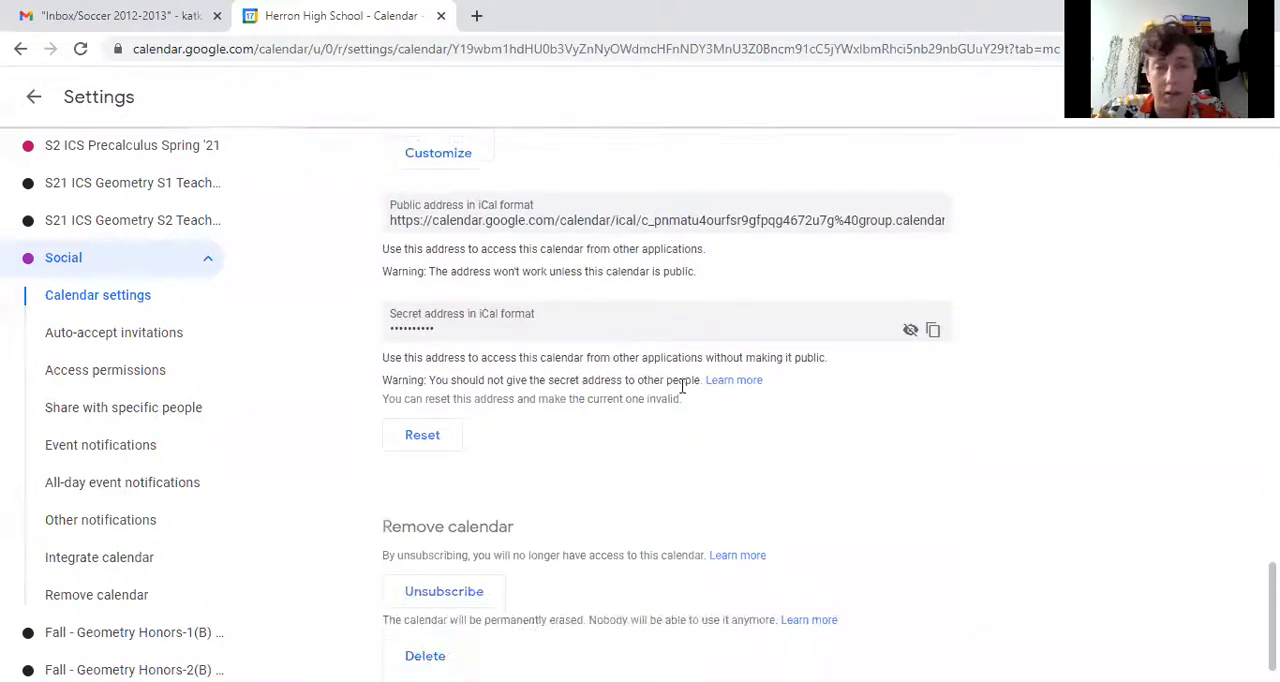
scroll(682, 386, up, 20)
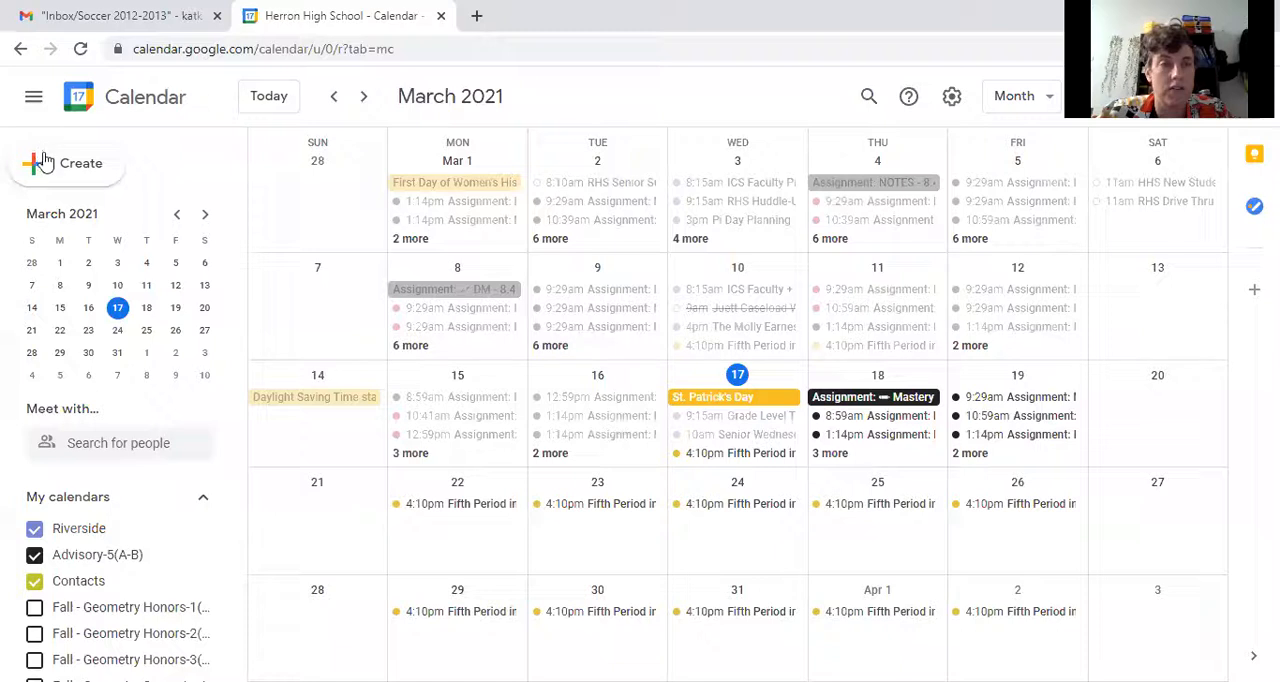
- Start another new event with the full set of options and assign it to the Social calendar
click(42, 165)
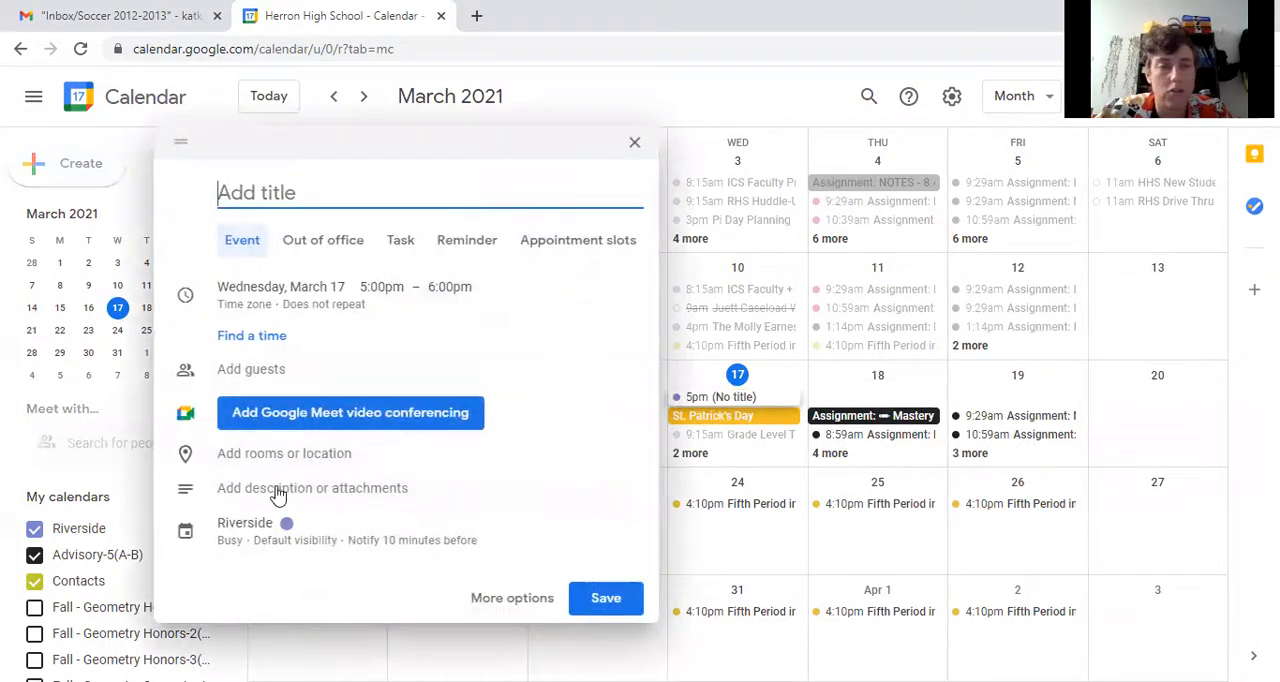
click(521, 598)
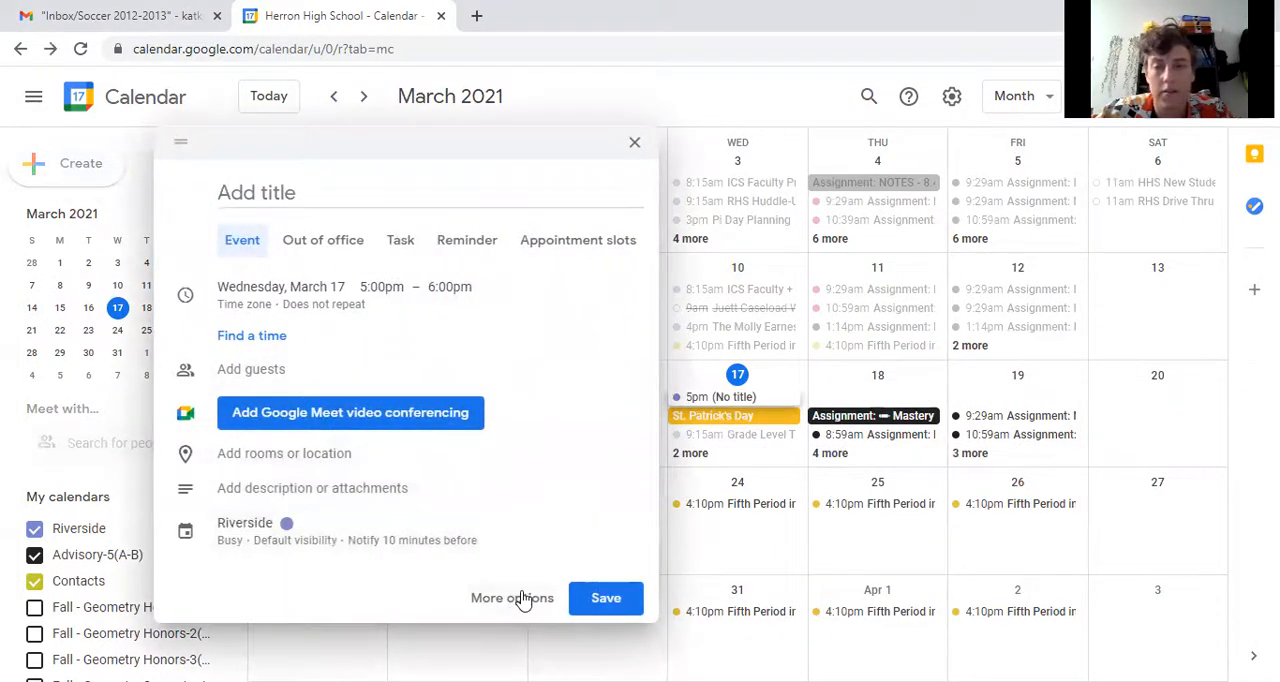
click(116, 483)
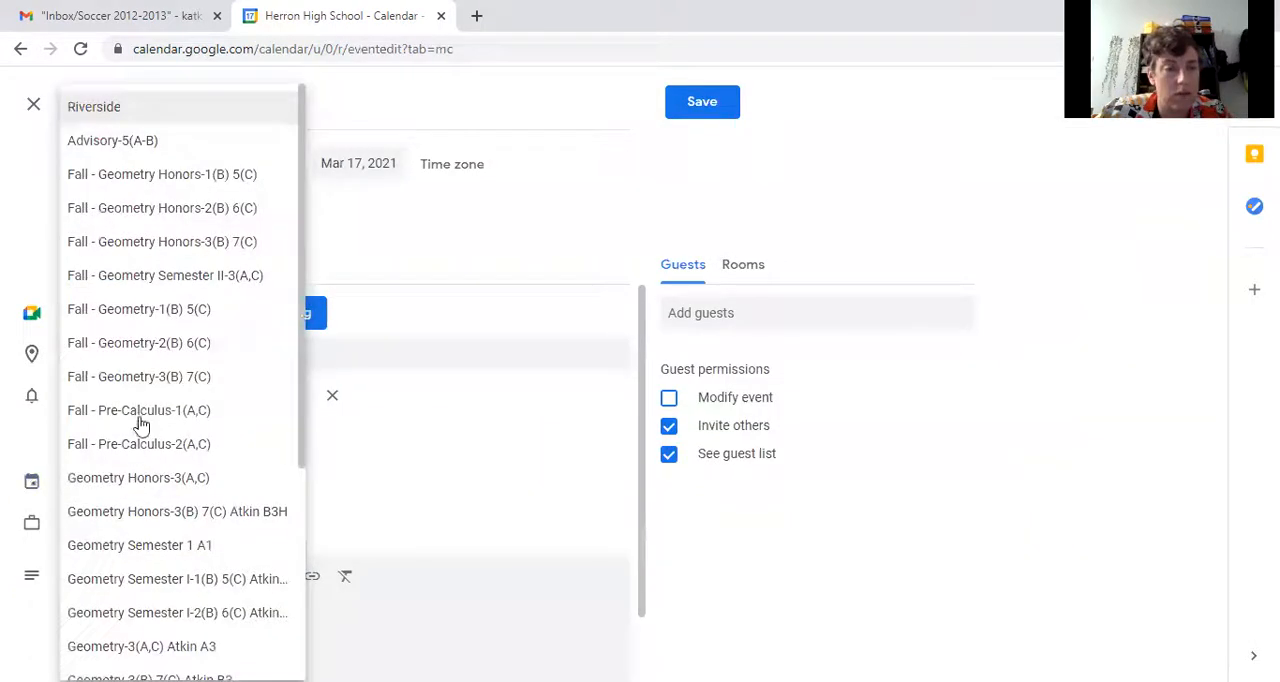
scroll(175, 300, down, 3)
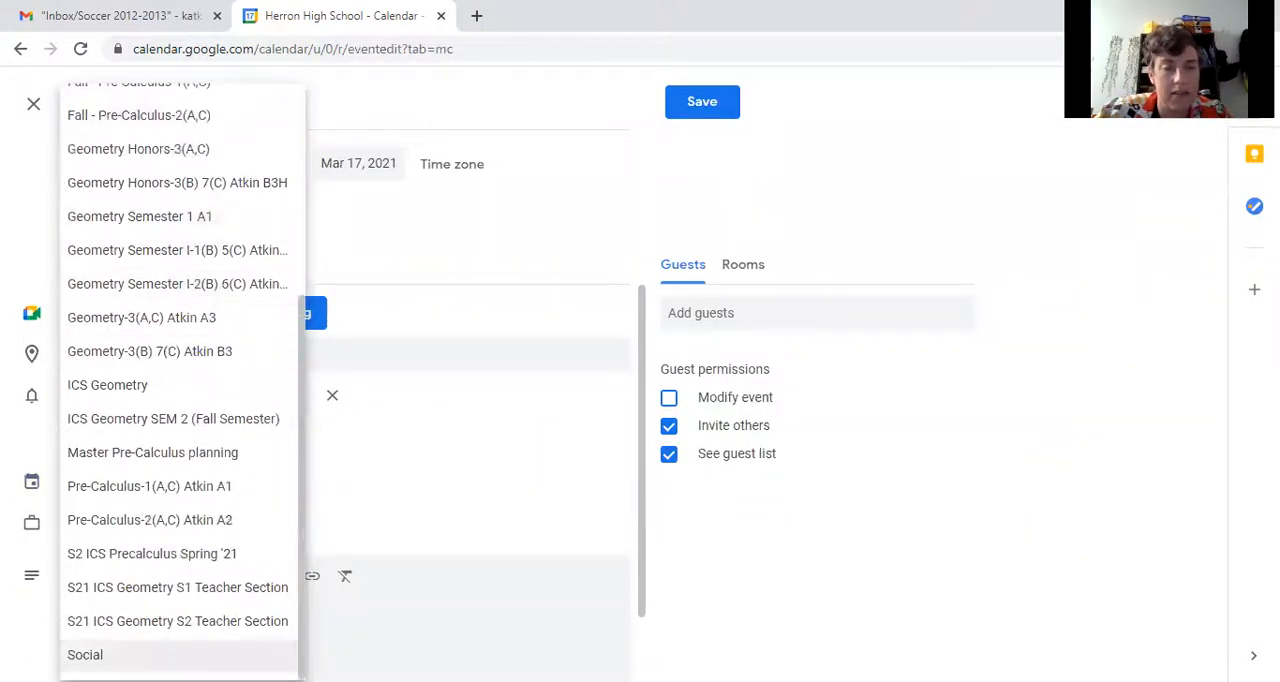
click(150, 654)
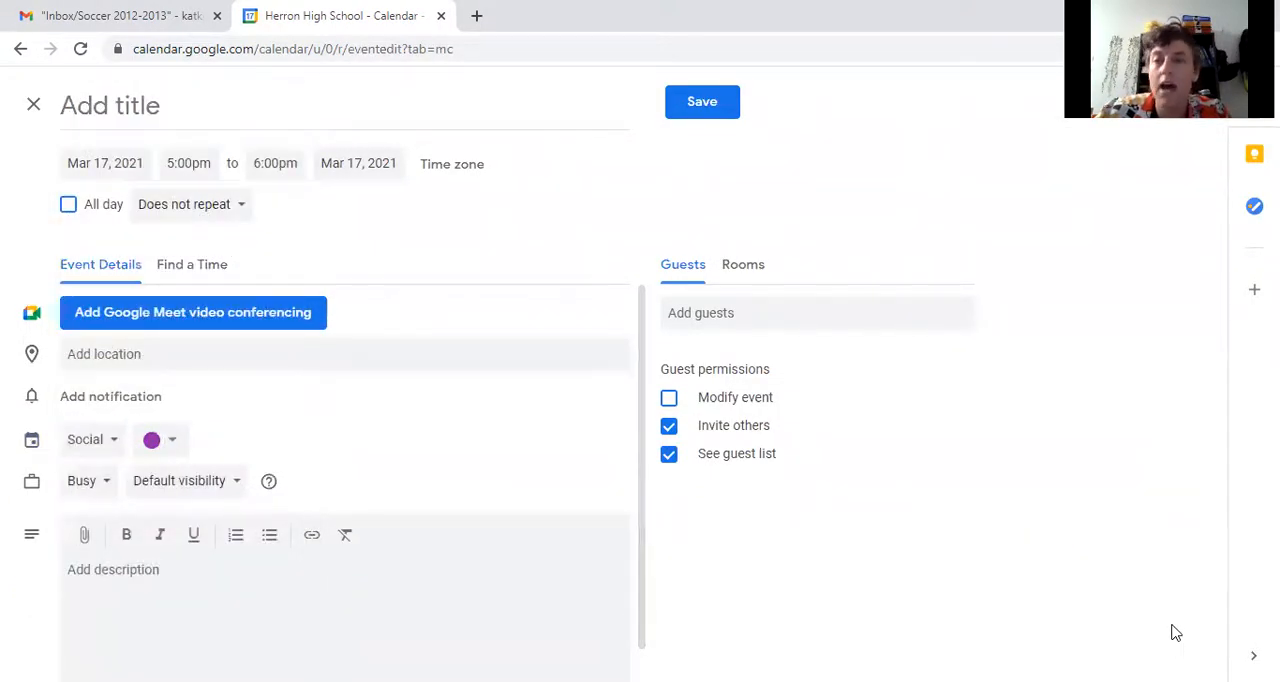